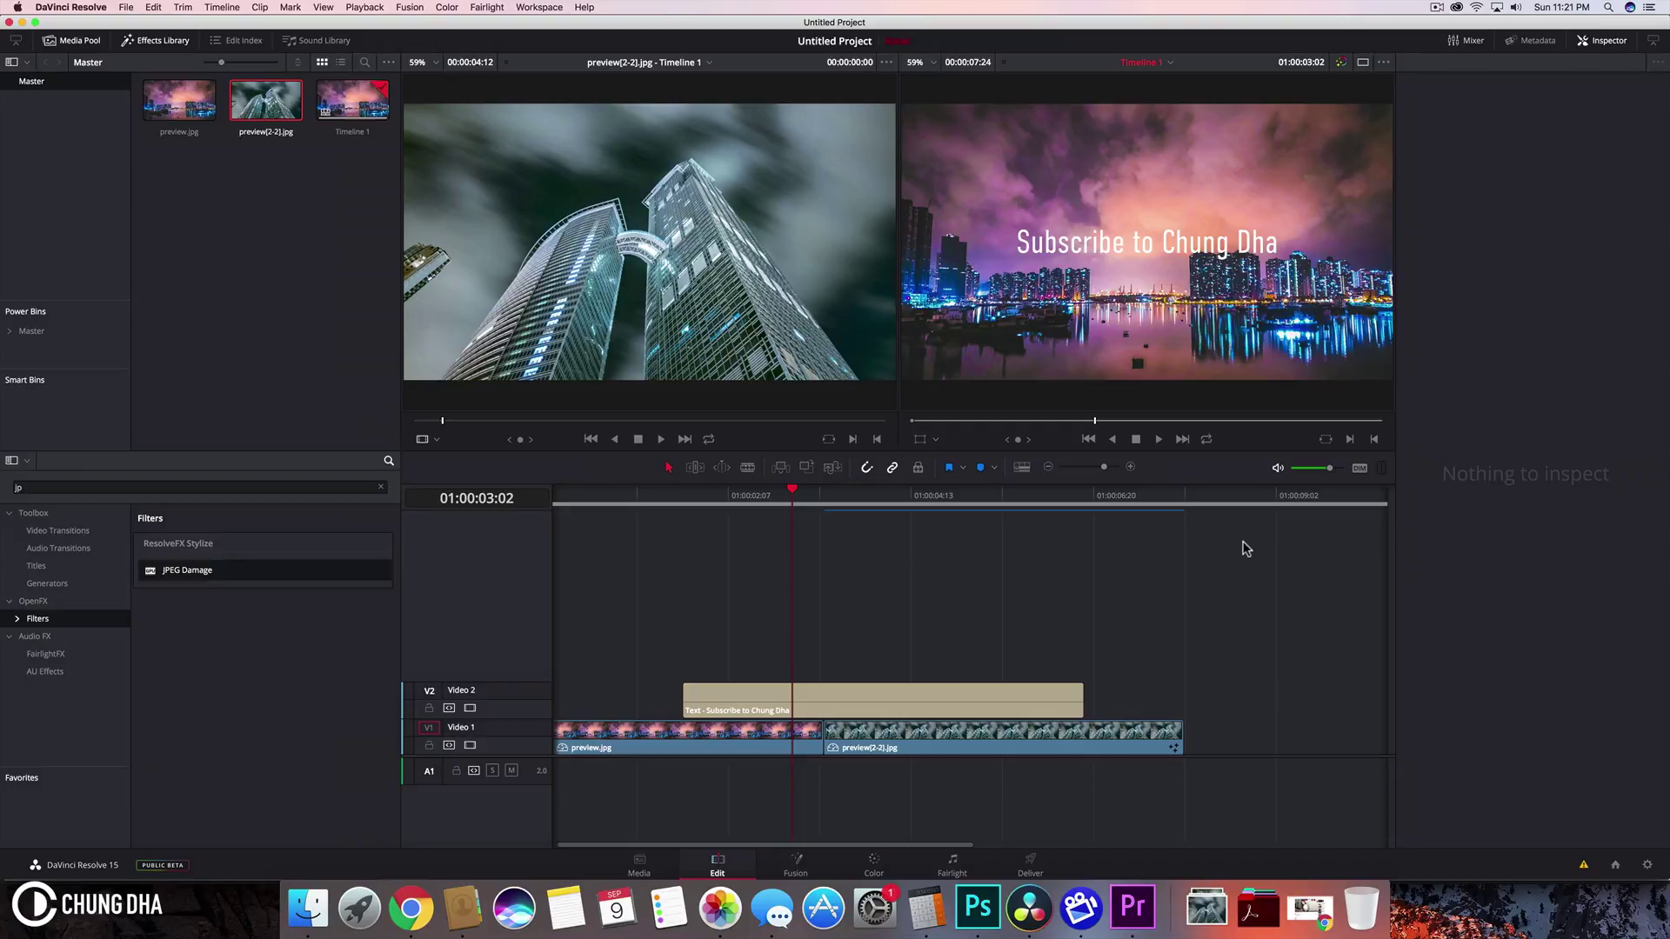
Scrub the playhead into the timeline and nudge it back and forth one frame at a time.
click(788, 511)
mouse_move(788, 511)
mouse_down()
mouse_move(807, 513)
mouse_move(774, 520)
mouse_move(793, 514)
mouse_up()
key(Left)
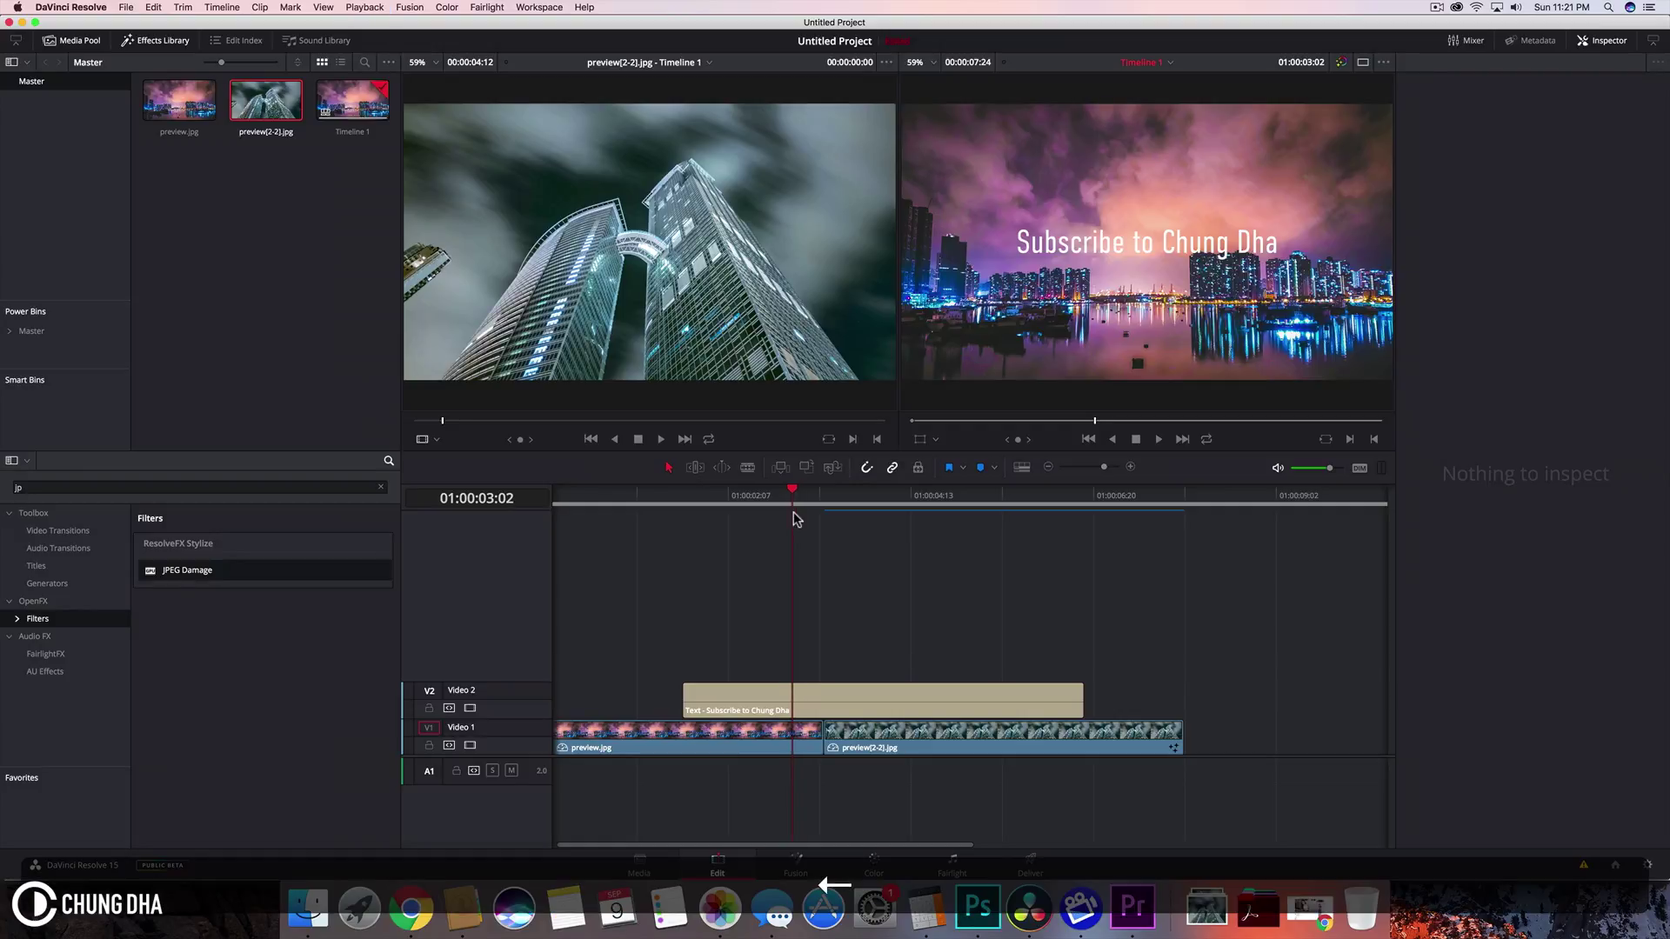
key(Right)
key(Right)
key(Left)
key(Left)
key(Left)
key(Left)
key(Right)
key(Right)
key(Right)
Jump the playhead in one-second steps to land on 01:00:05:03.
key(shift)
key(shift+Right)
key(shift+Right)
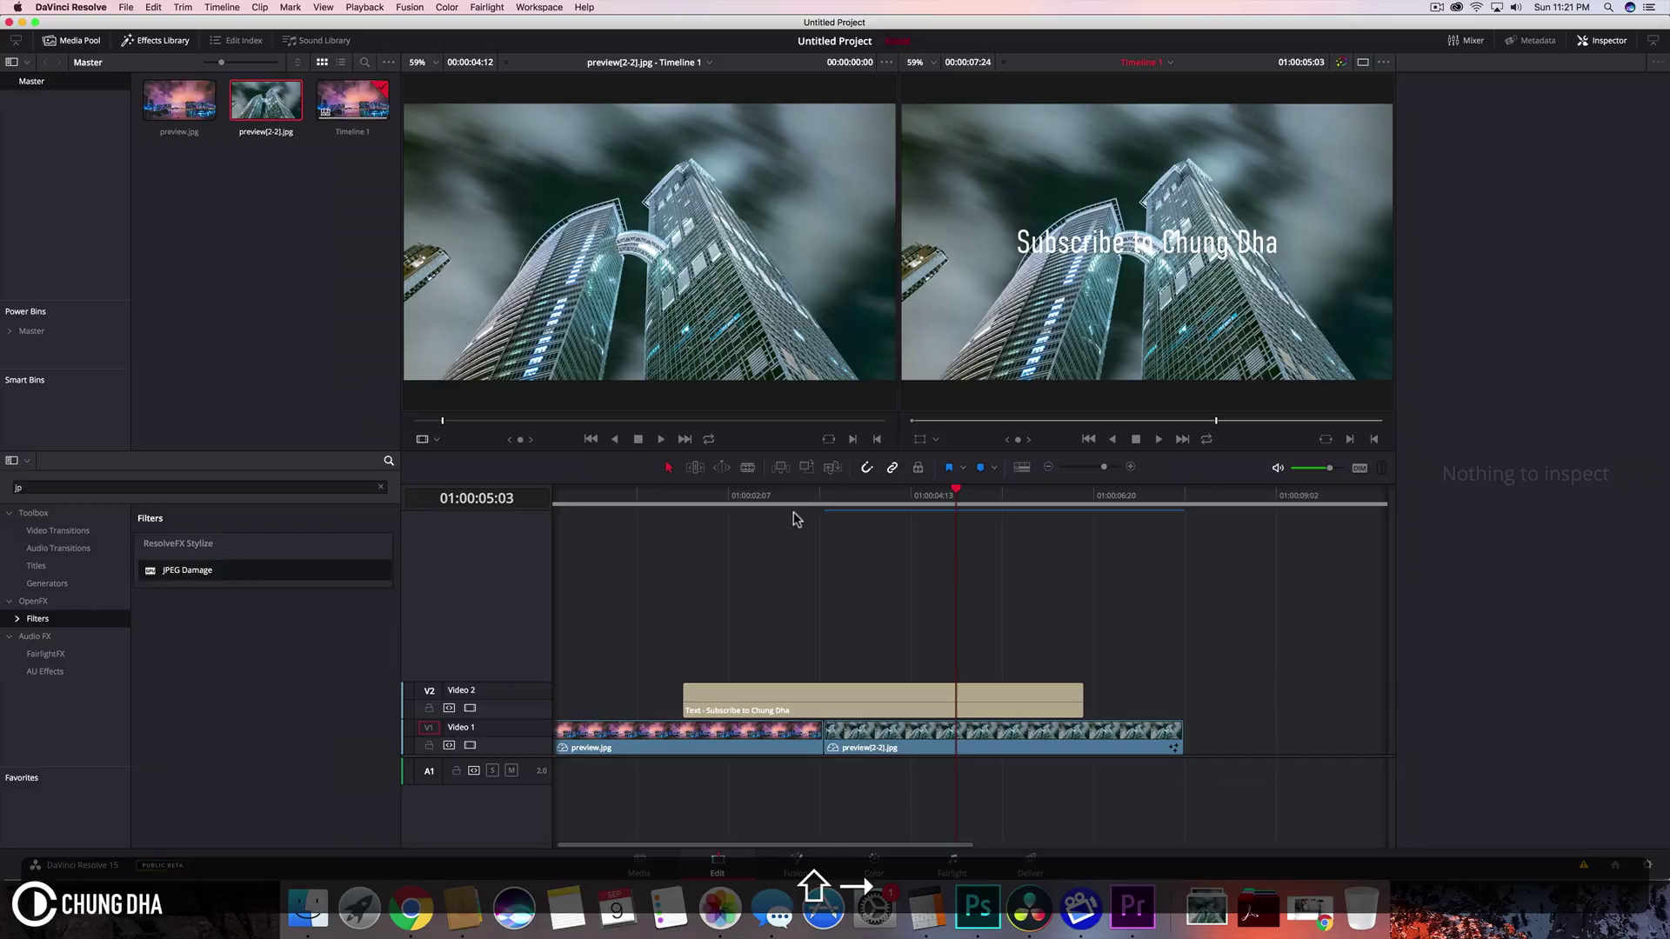
key(shift+Left)
key(shift+Right)
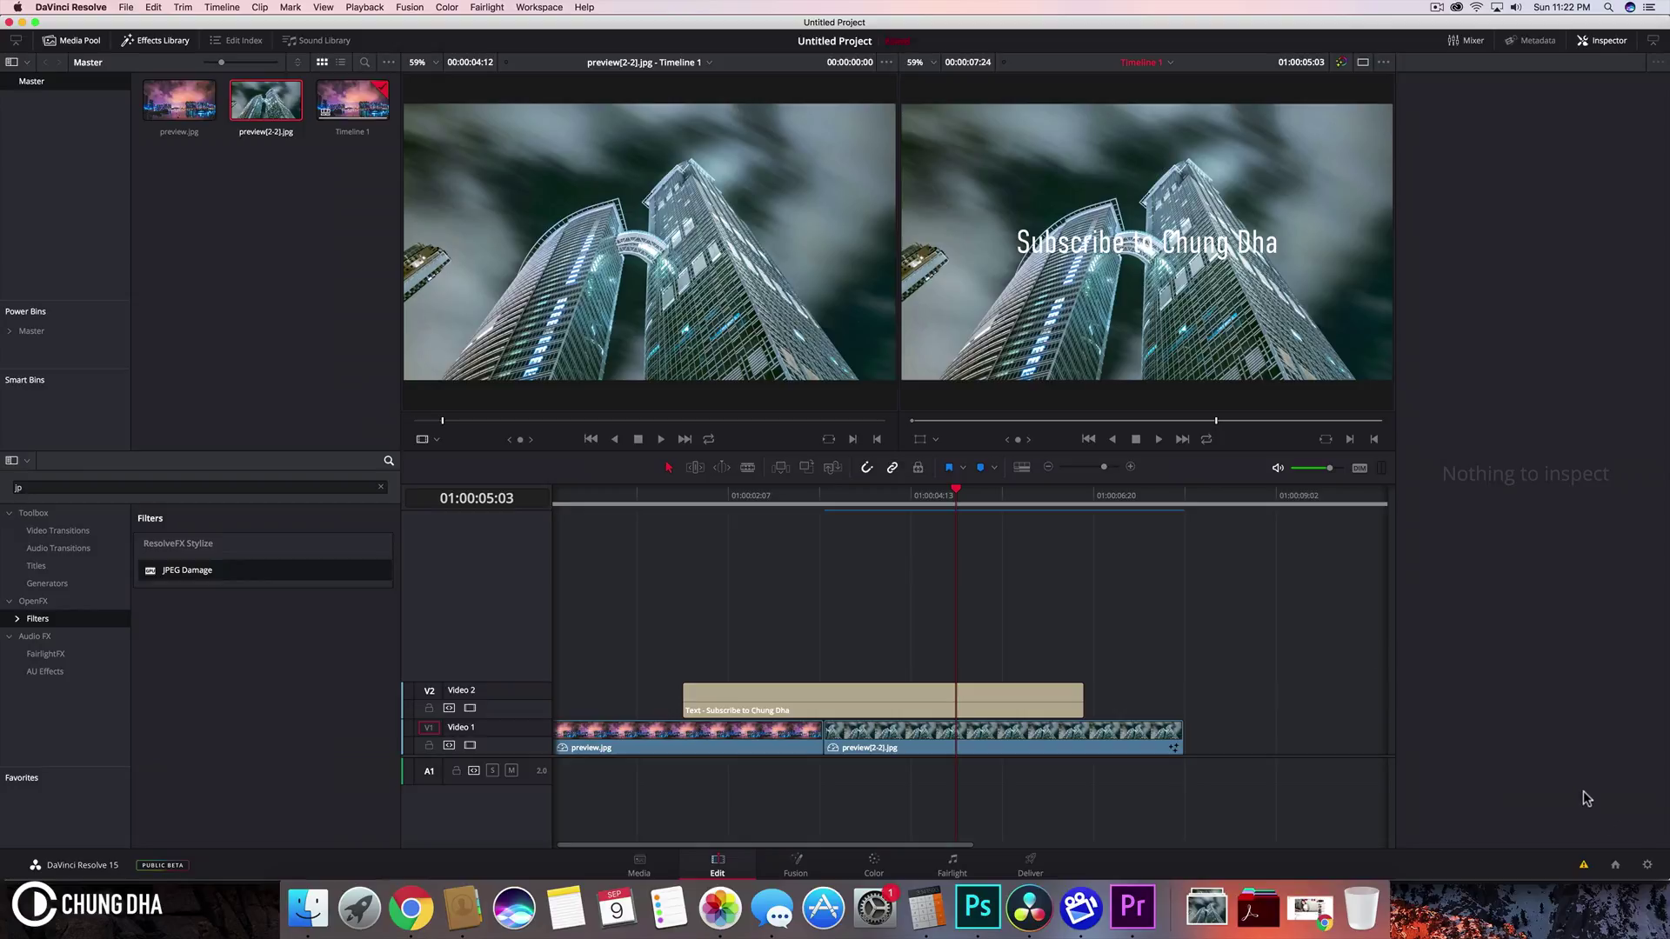
Dismiss Project Settings without changes and scrub the playhead back toward the timeline start.
click(1647, 866)
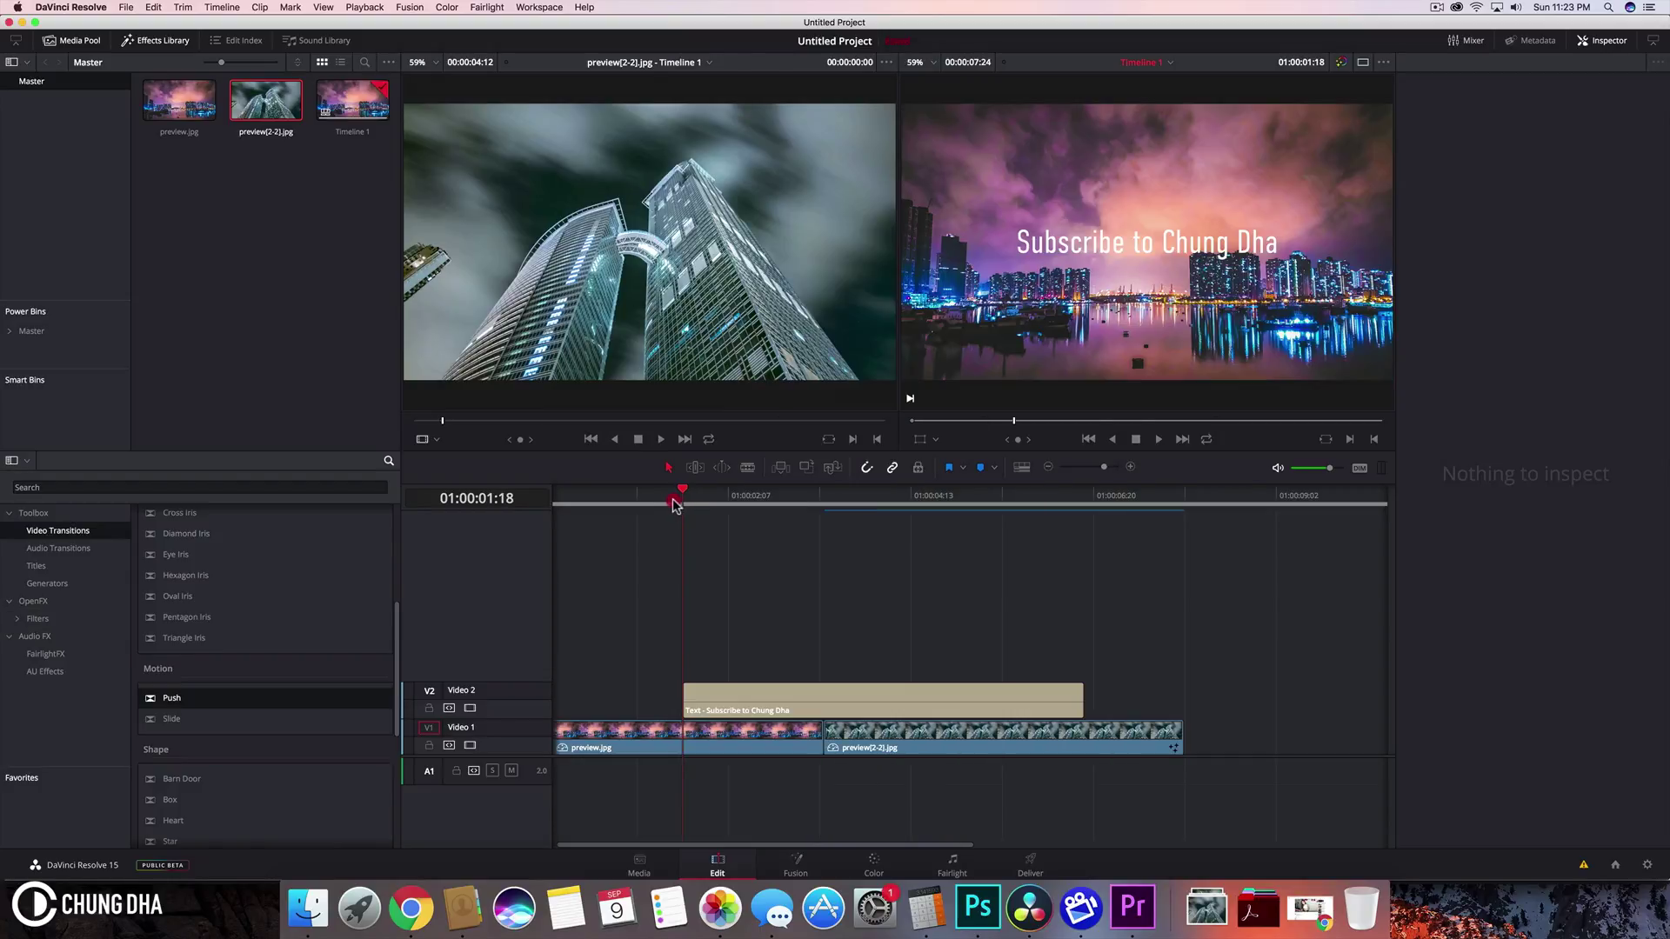
drag(678, 503, 727, 503)
Add a Push transition at the Subscribe title's start and play it back.
drag(176, 698, 700, 694)
drag(692, 502, 663, 498)
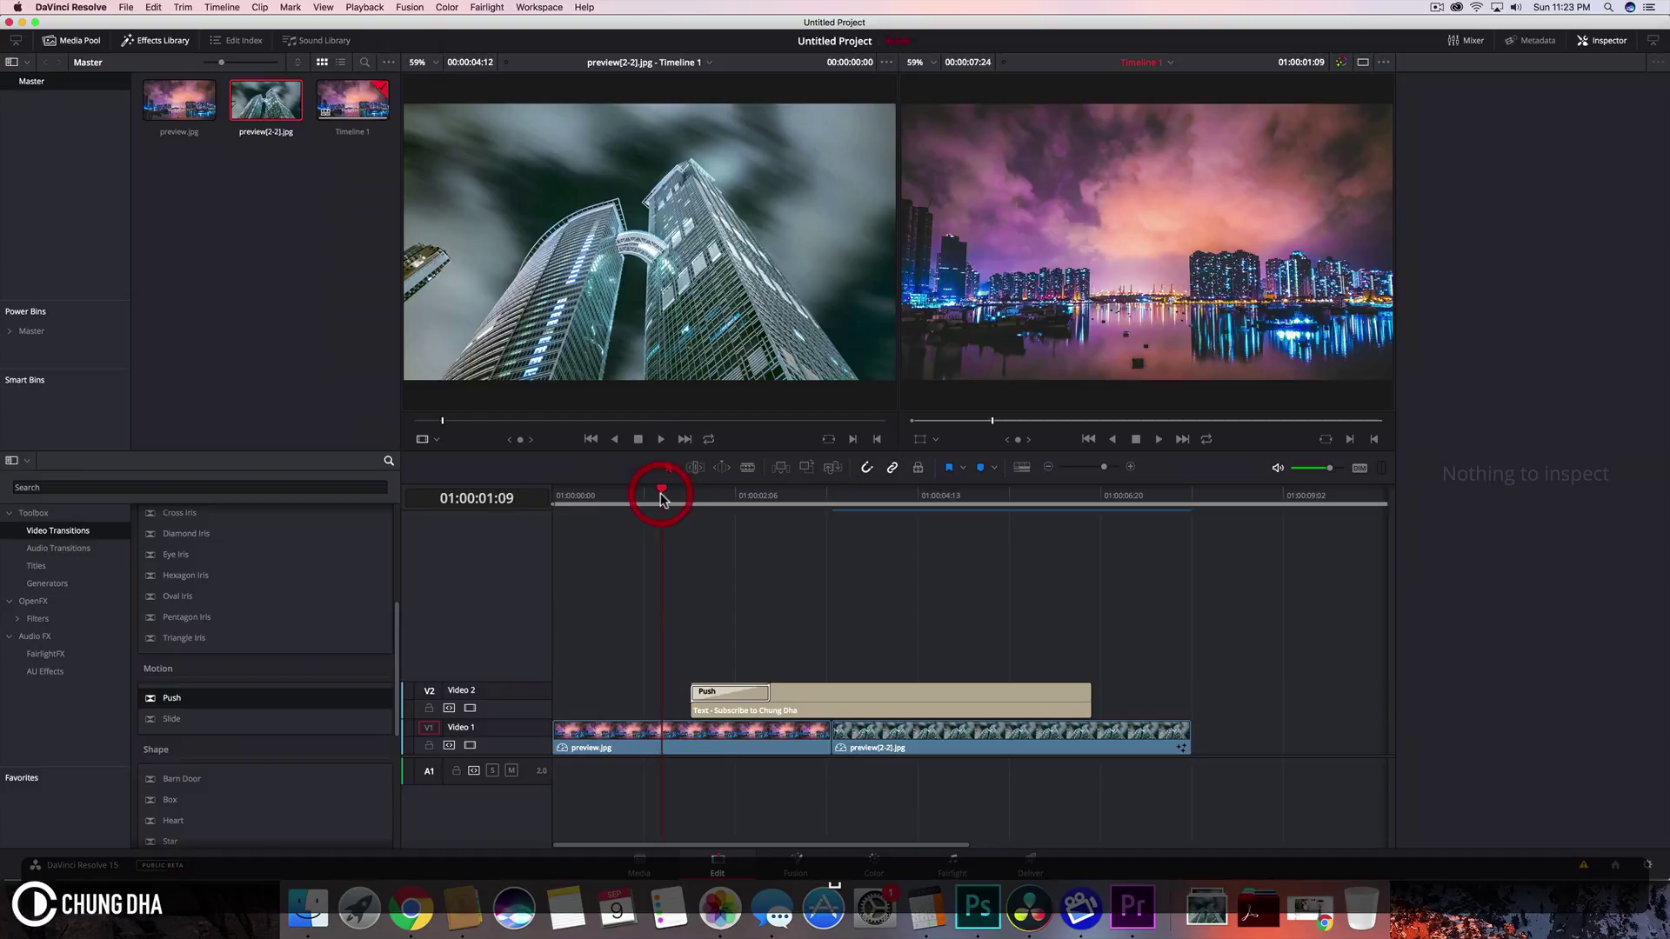
key(space)
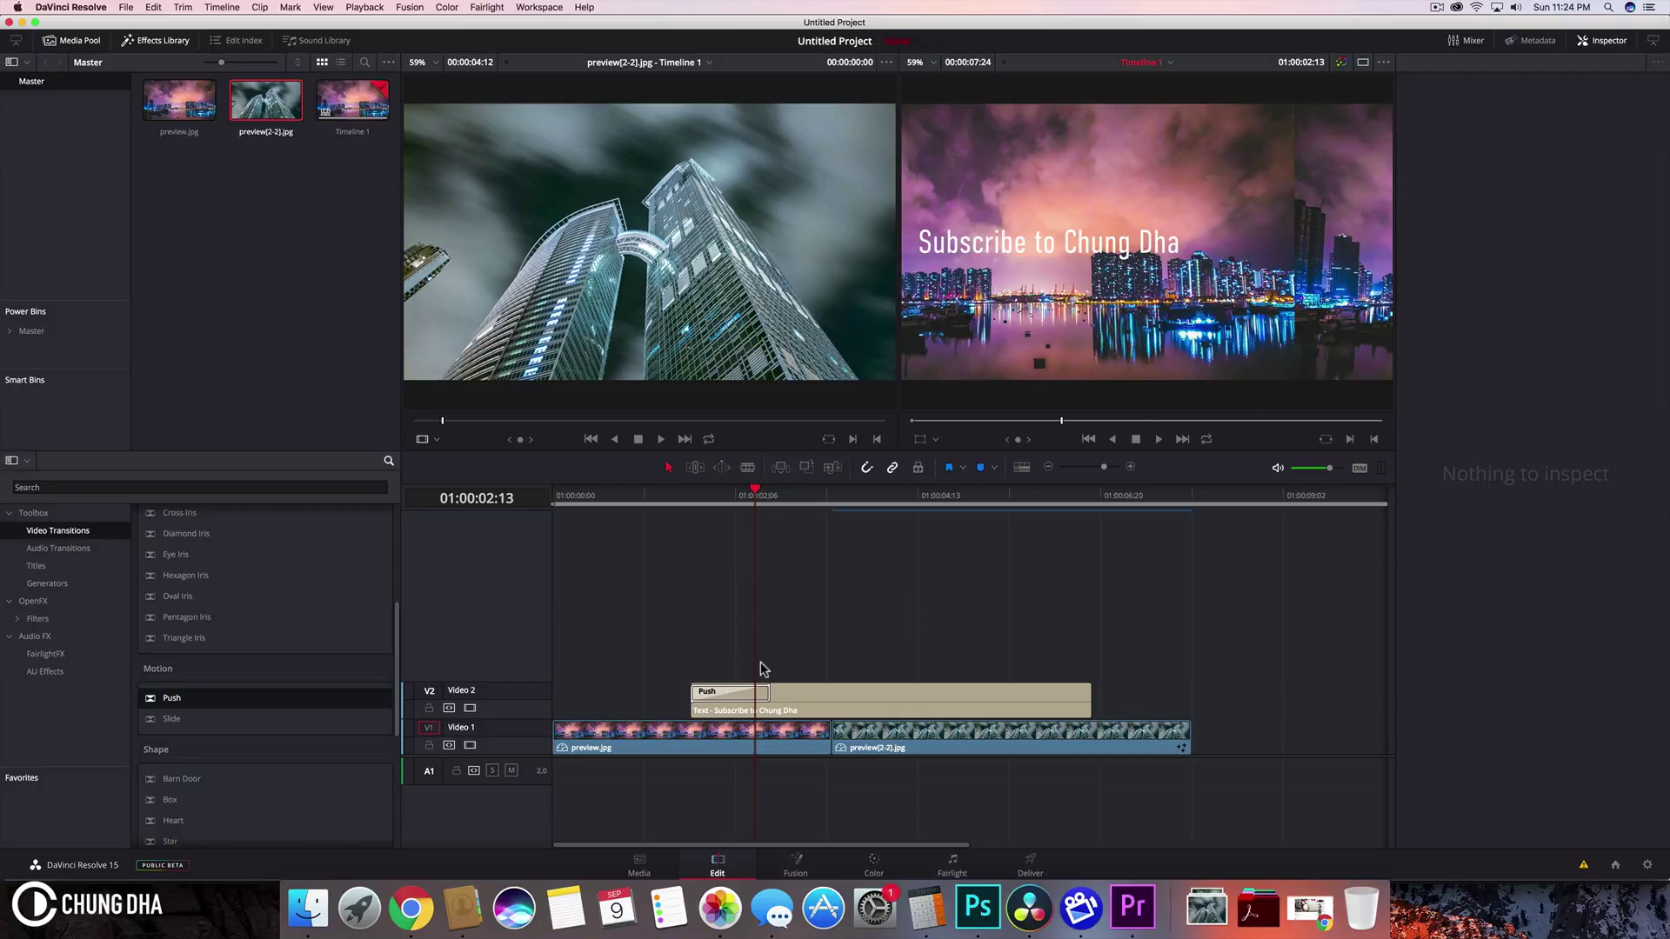
Delete the Push transition, place a Slide transition on the same edit, and play it.
click(730, 695)
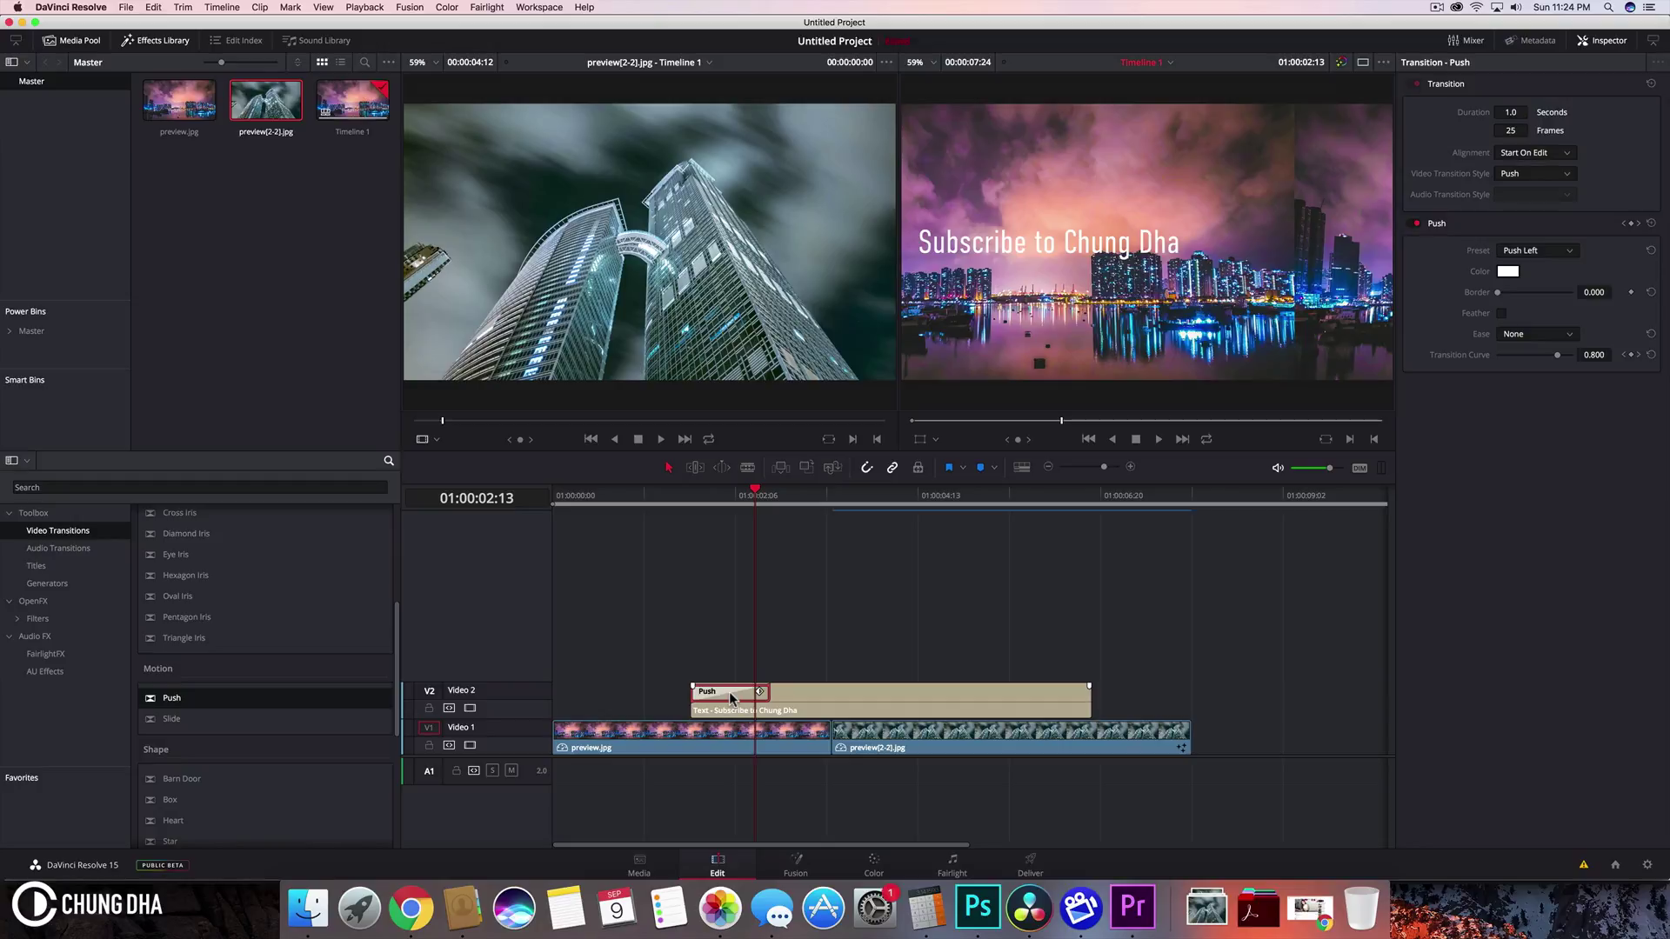
key(BackSpace)
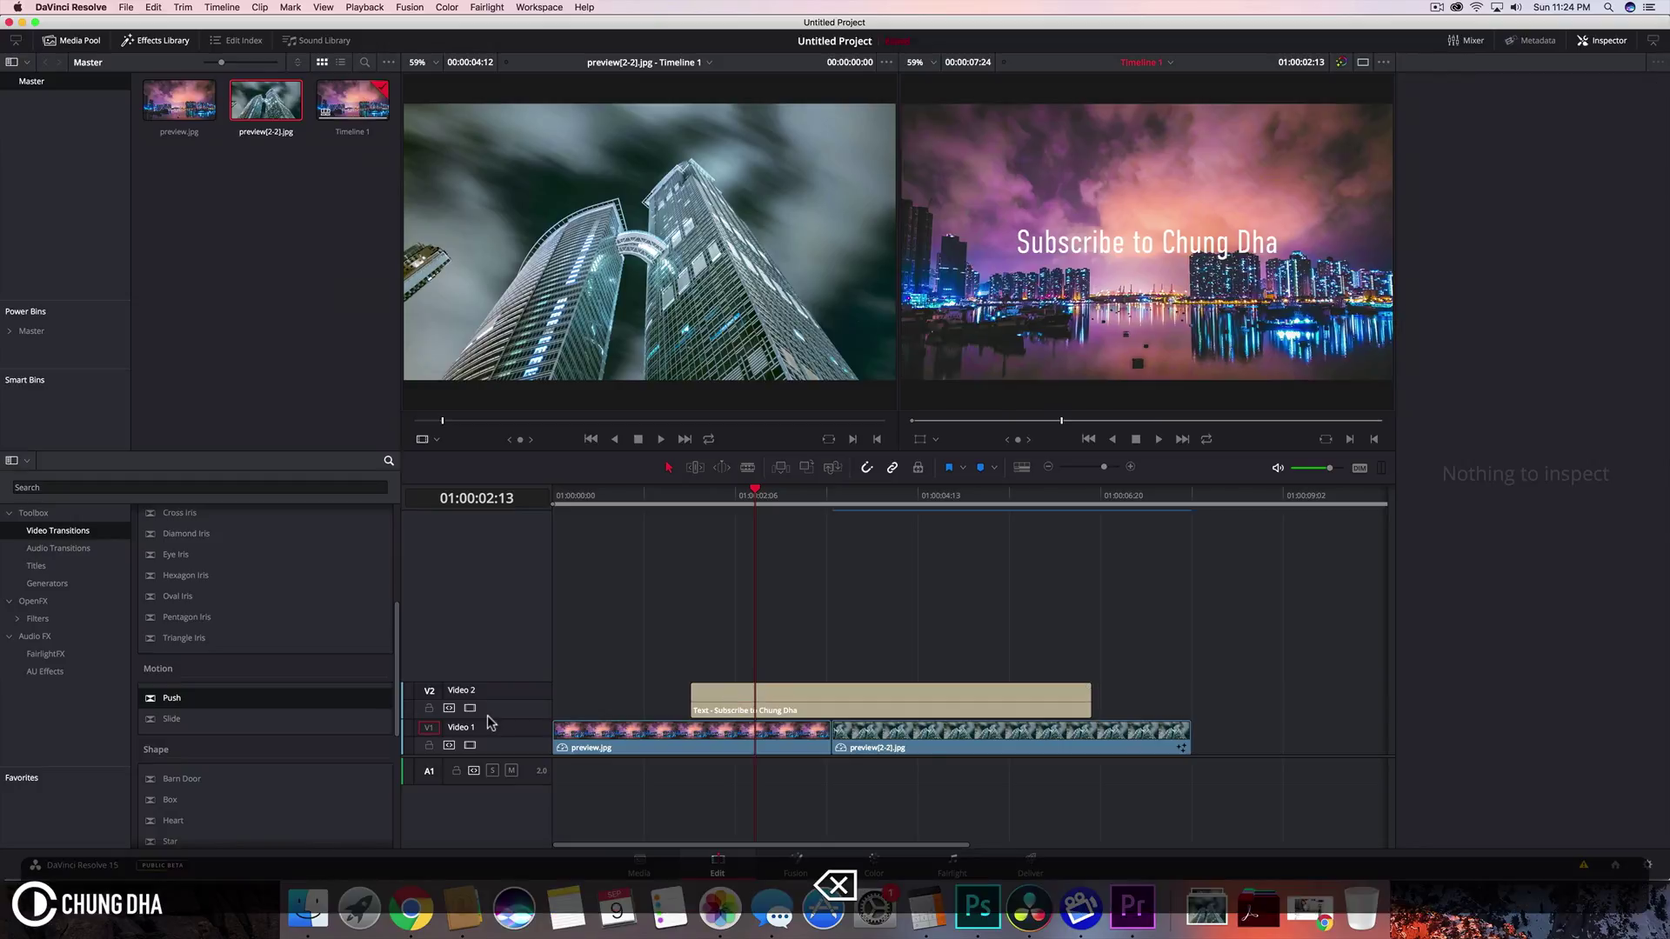
click(364, 713)
drag(364, 713, 708, 693)
click(701, 498)
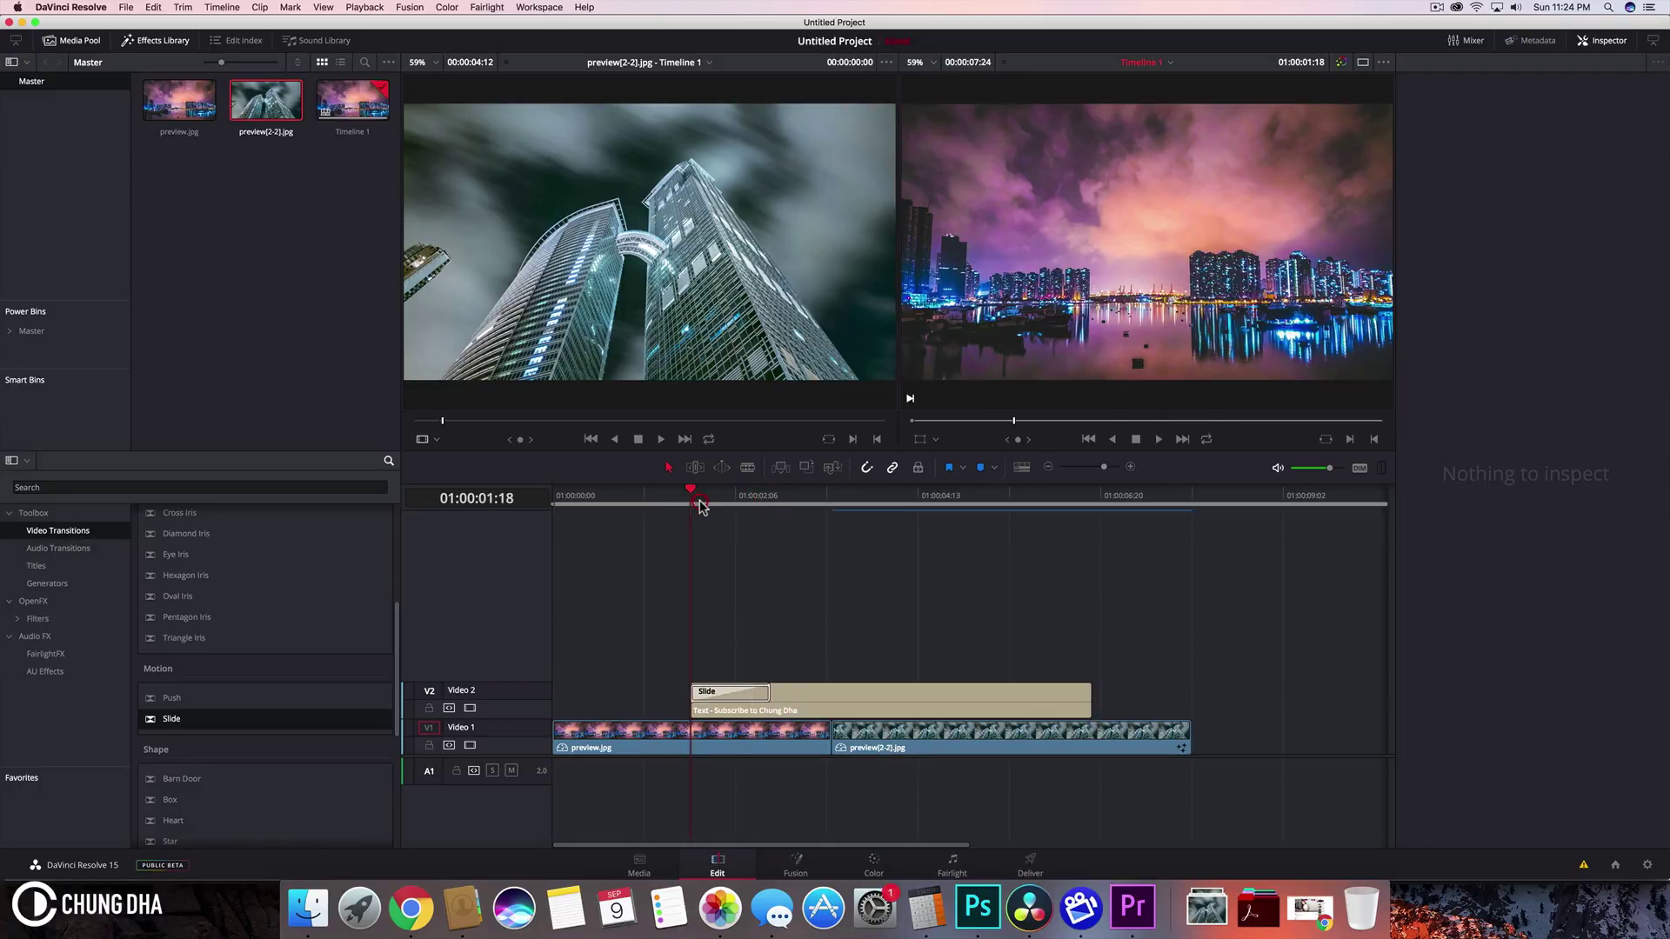
key(space)
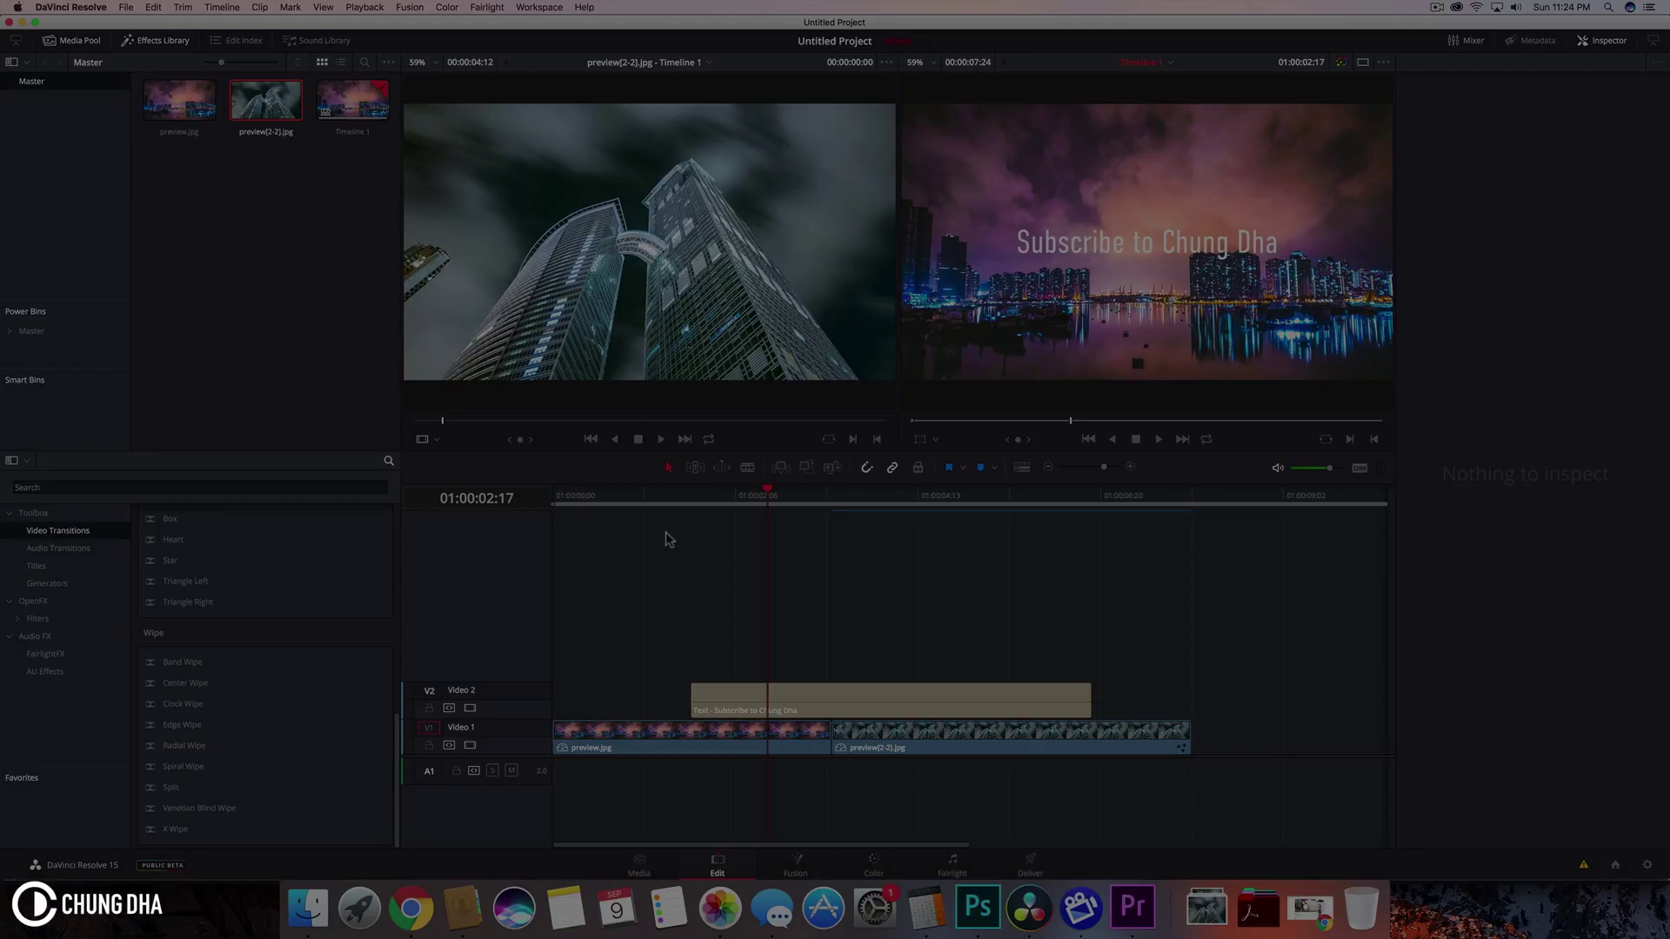
Inspect the Subscribe title, then select preview[2-2].jpg to show its zoom 1.000 and position 0.000.
click(744, 691)
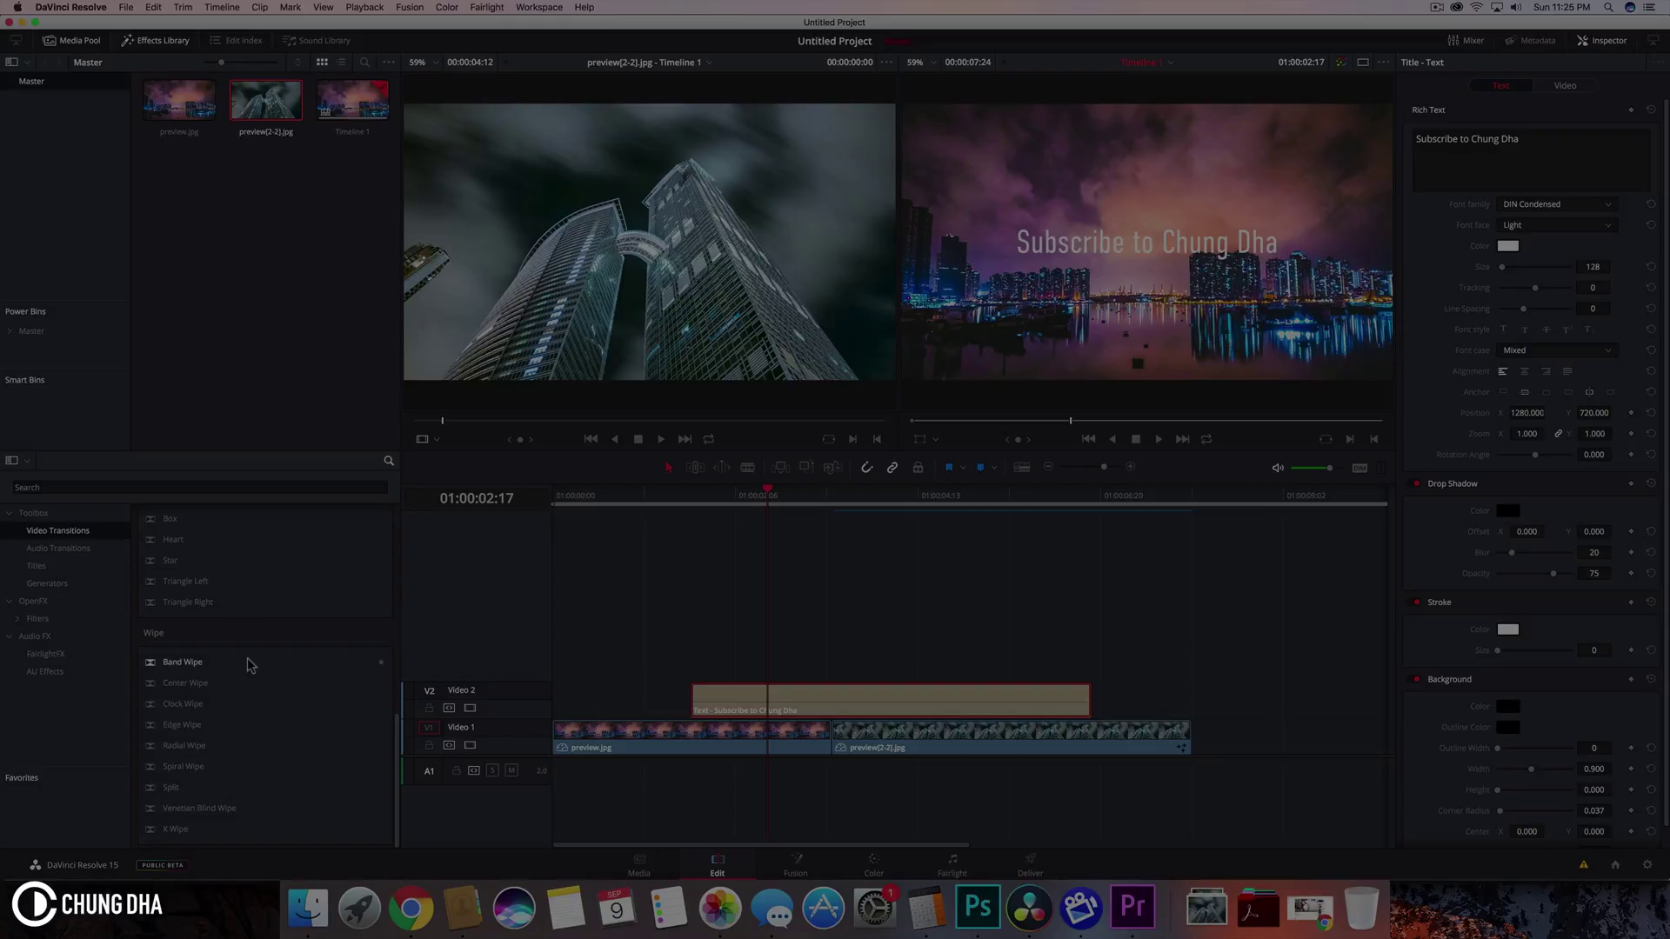
scroll(250, 658, up, 10)
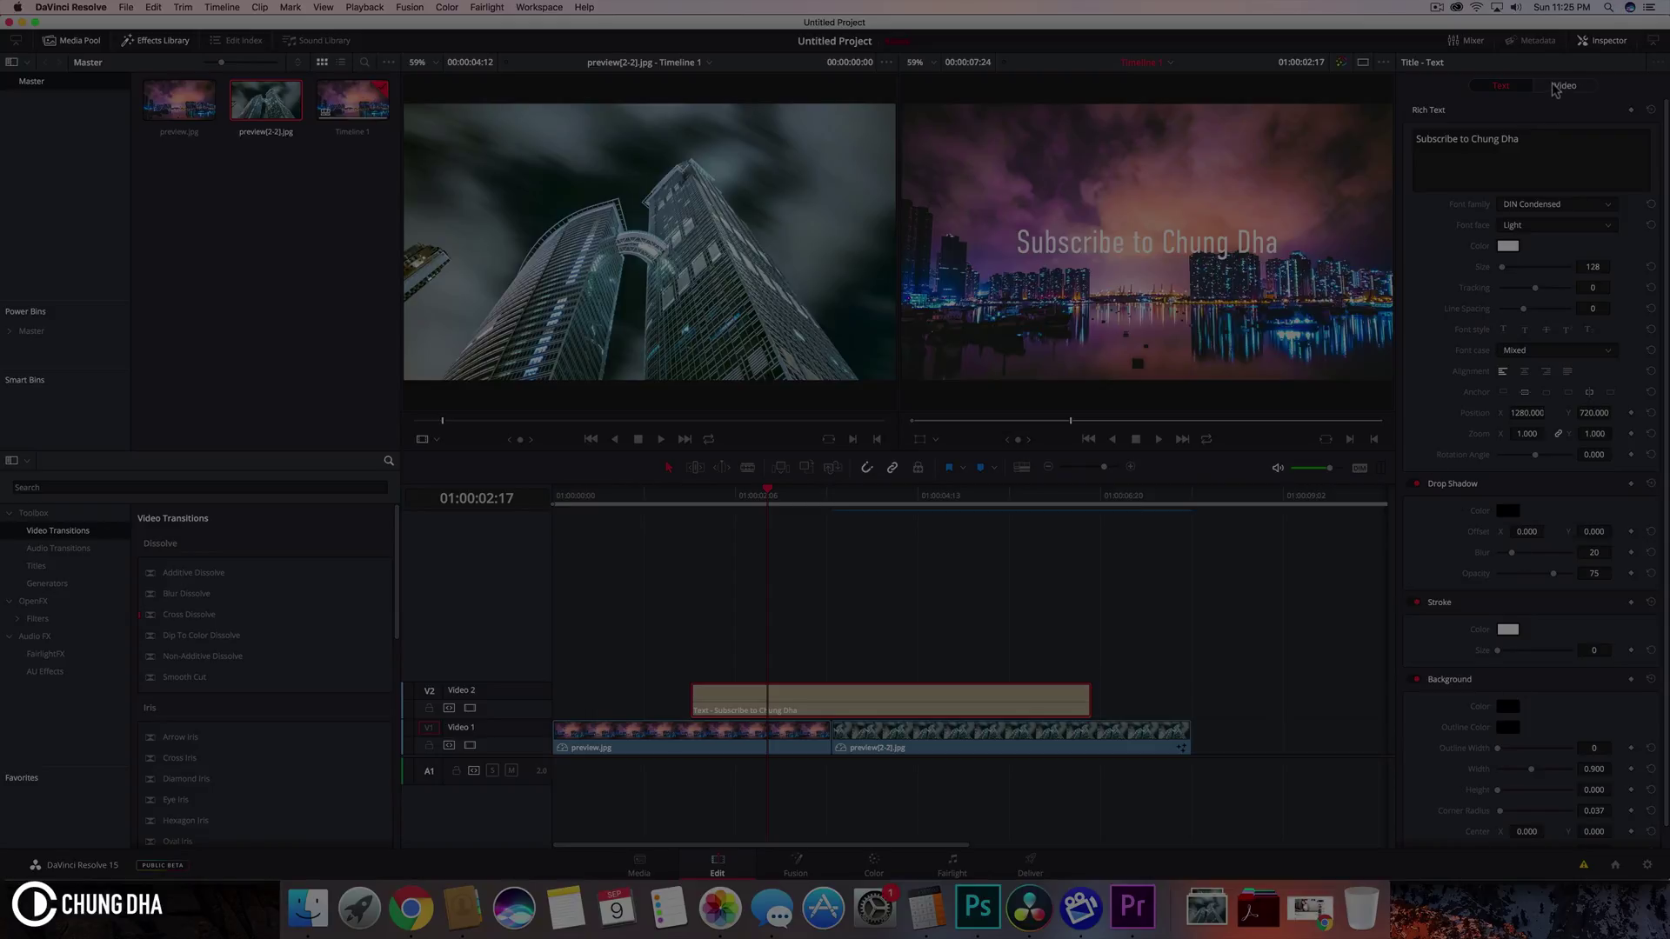
click(1024, 740)
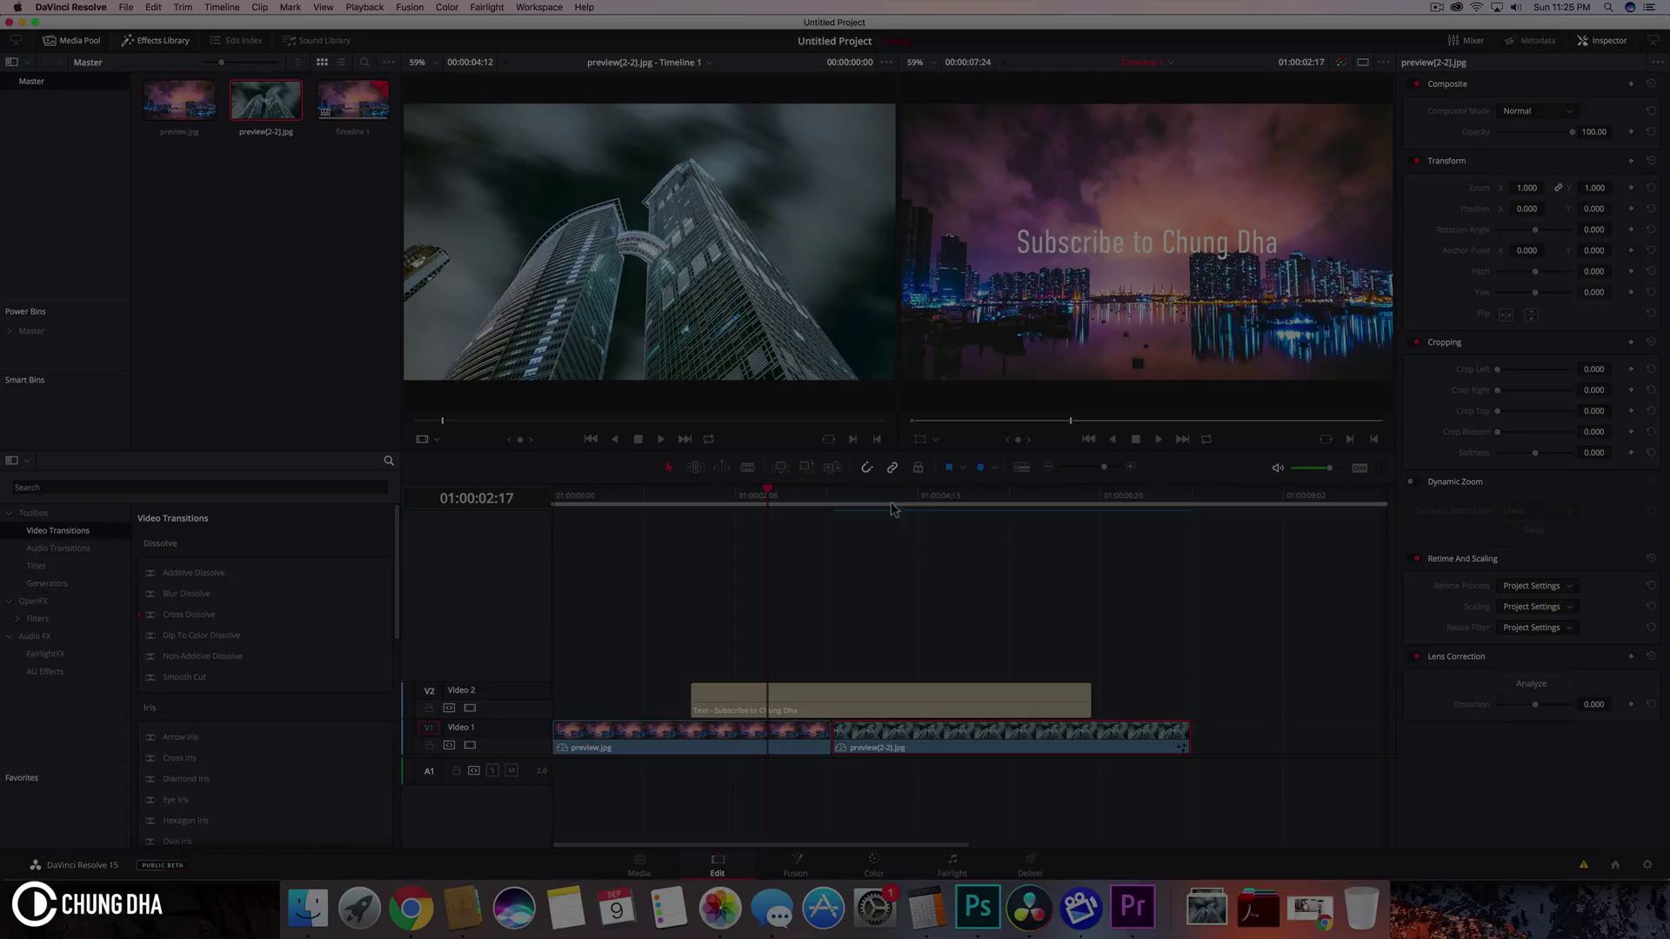
At 01:00:03:12, keyframe the building clip's position so it starts off to the left.
drag(831, 511, 861, 512)
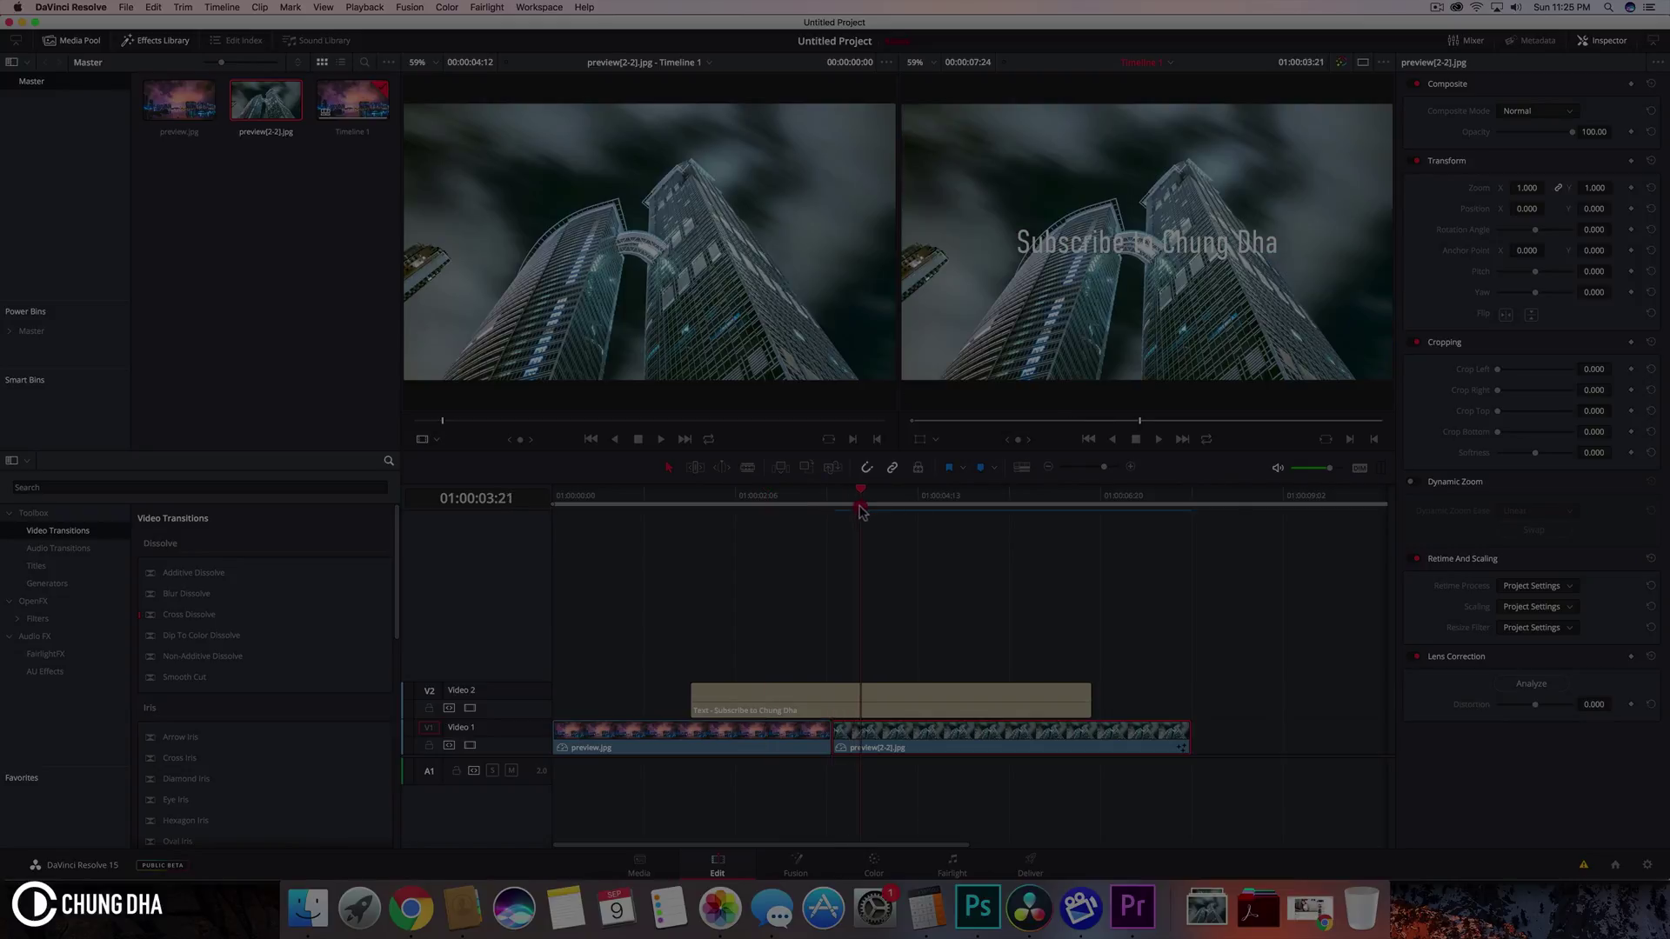
click(903, 735)
click(855, 490)
click(832, 491)
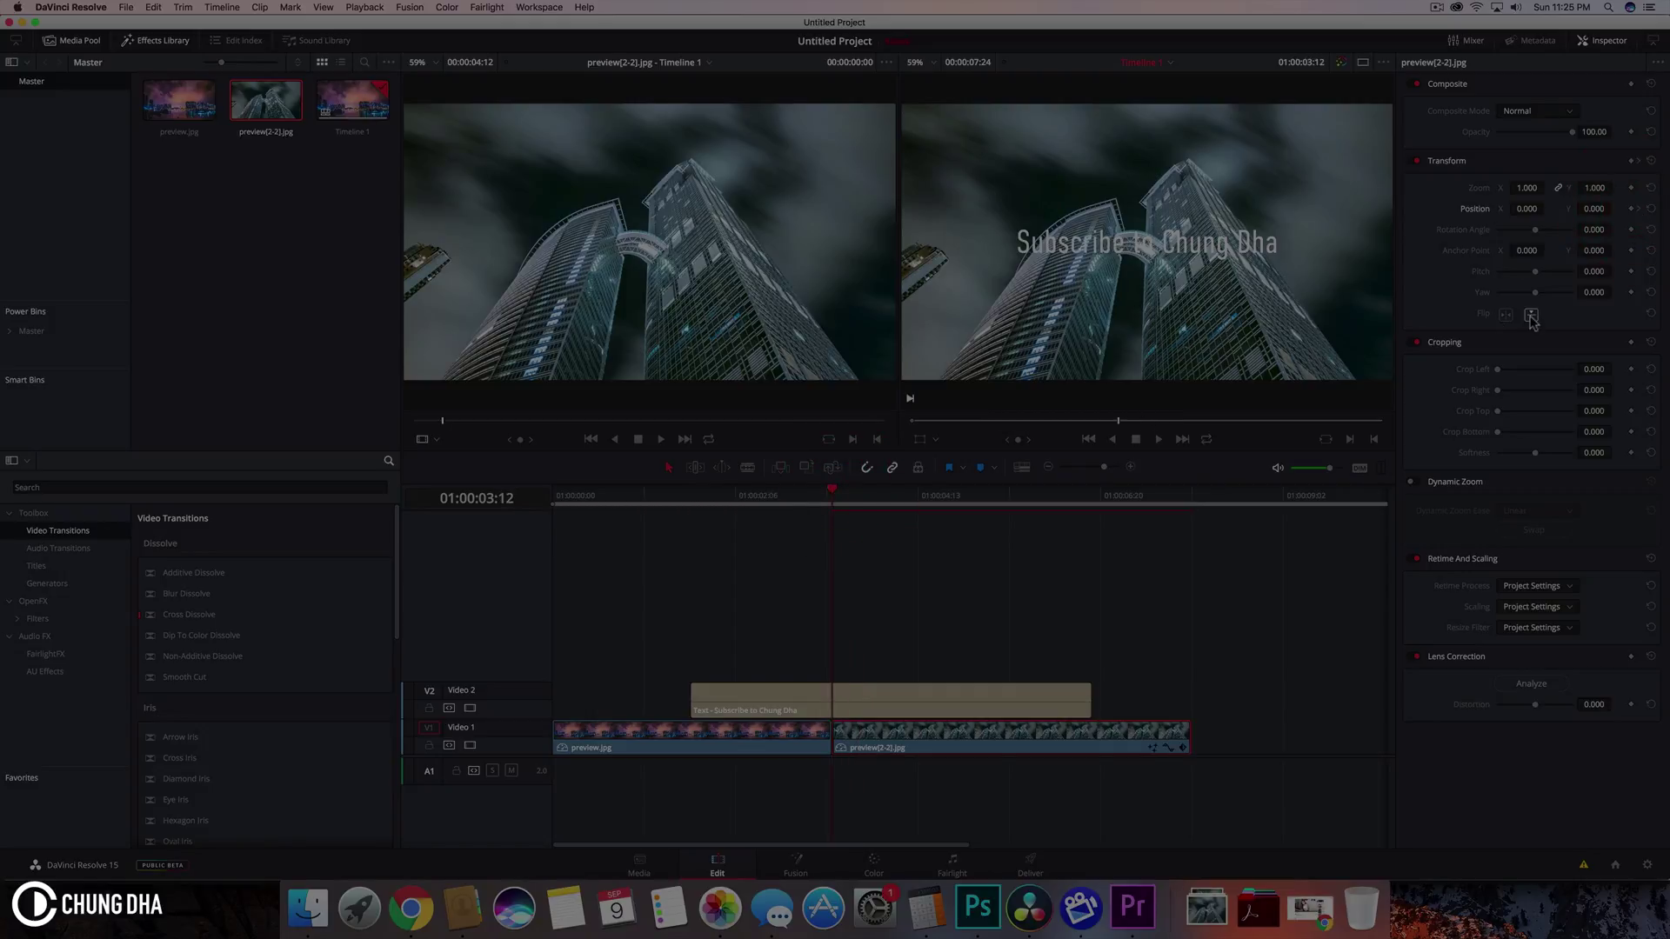
drag(1528, 209, 27, 252)
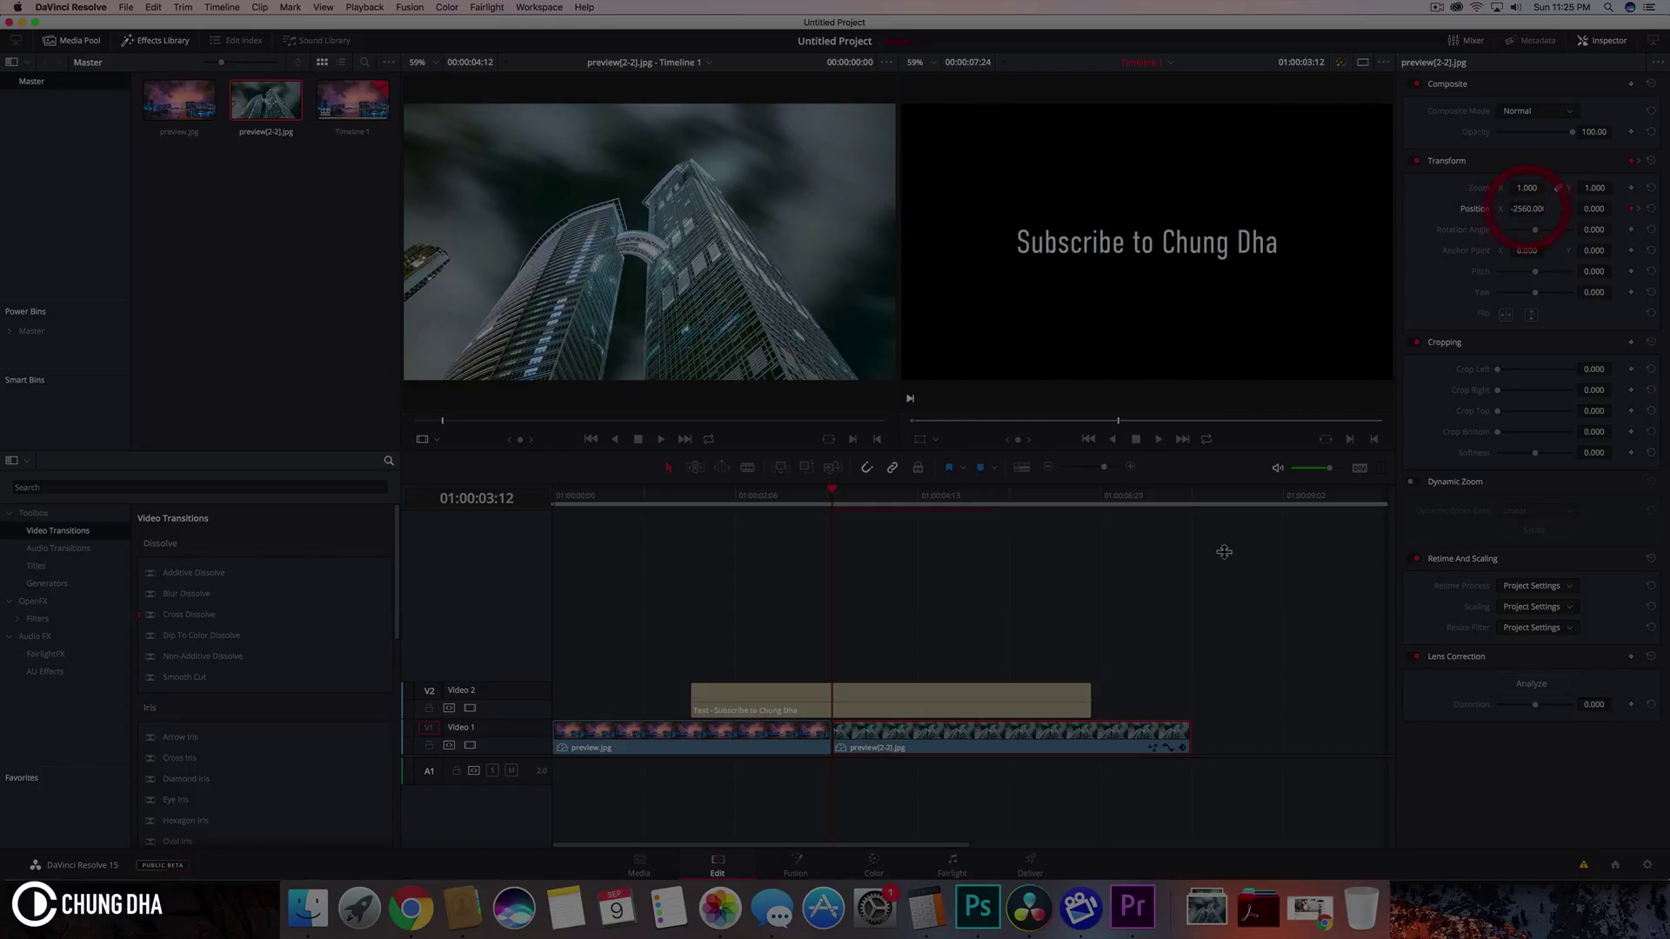
Open the clip's keyframe lane and slide preview[2-2].jpg left against preview.jpg to close the gap.
drag(937, 729, 973, 732)
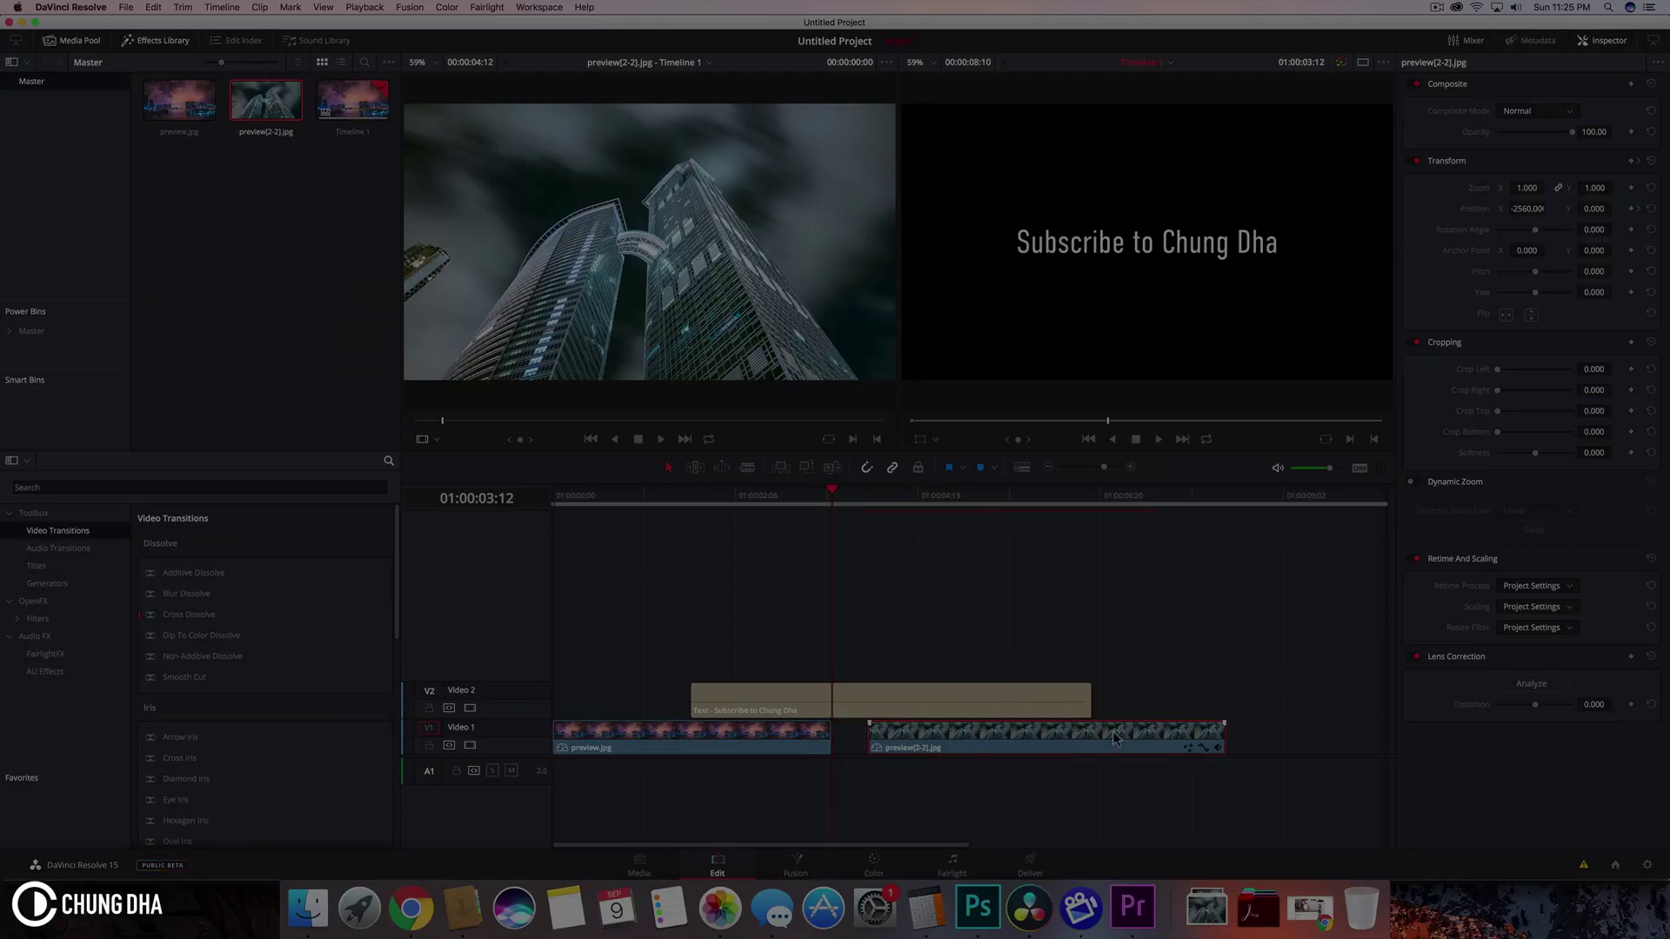
click(1218, 746)
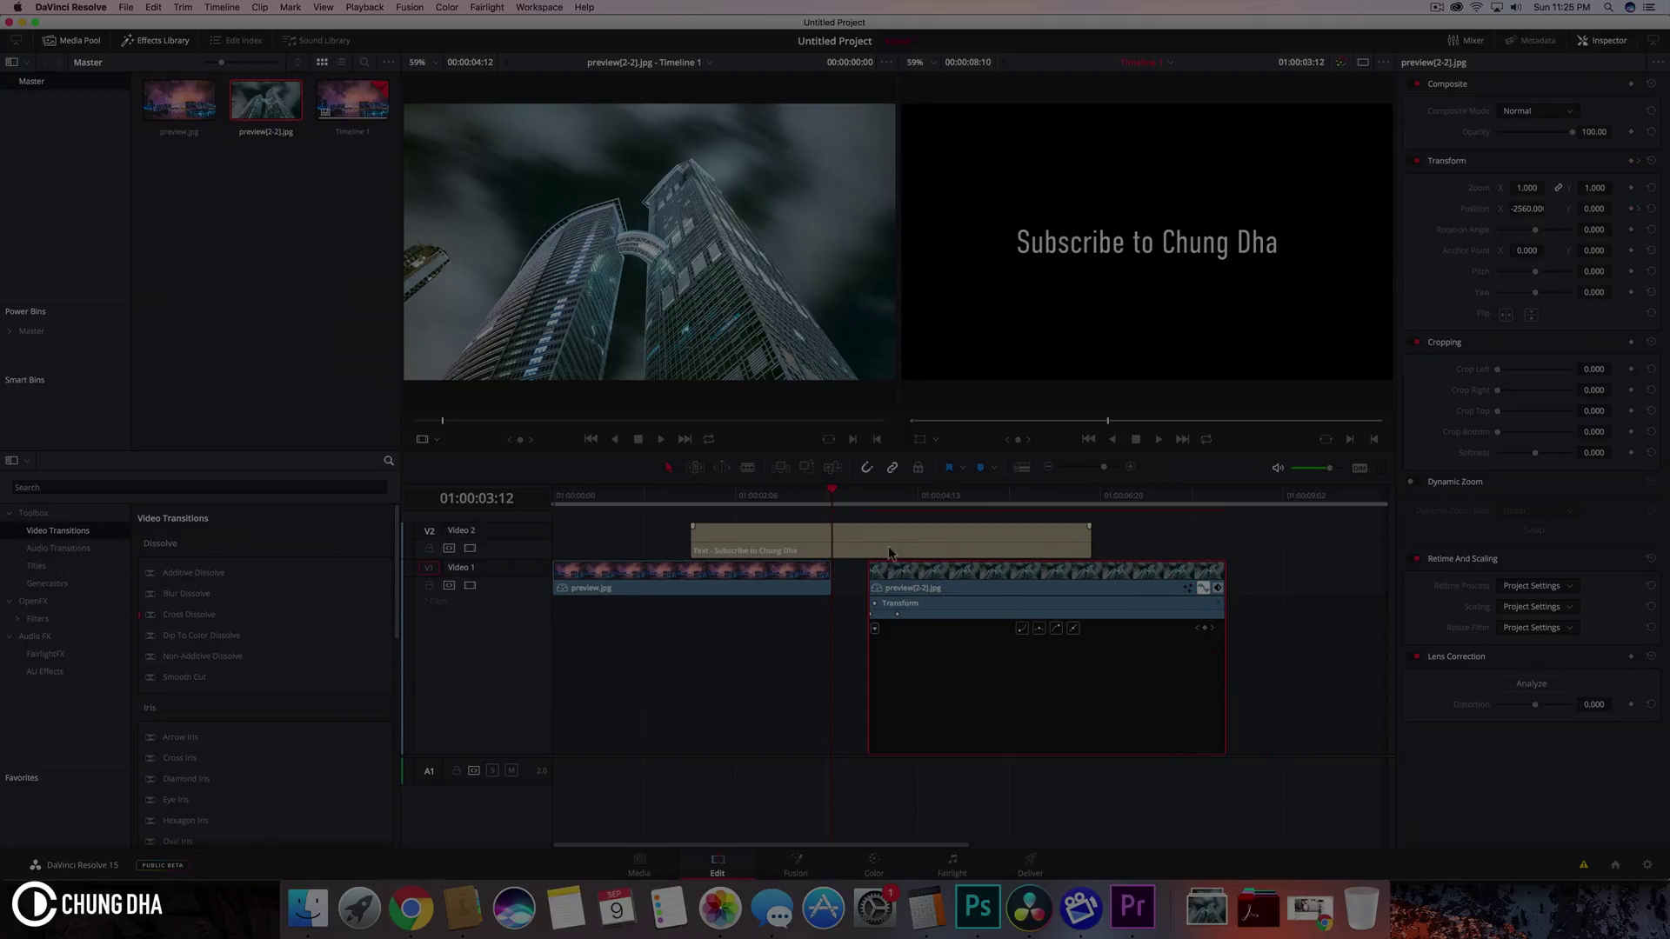
click(894, 575)
drag(894, 576, 857, 576)
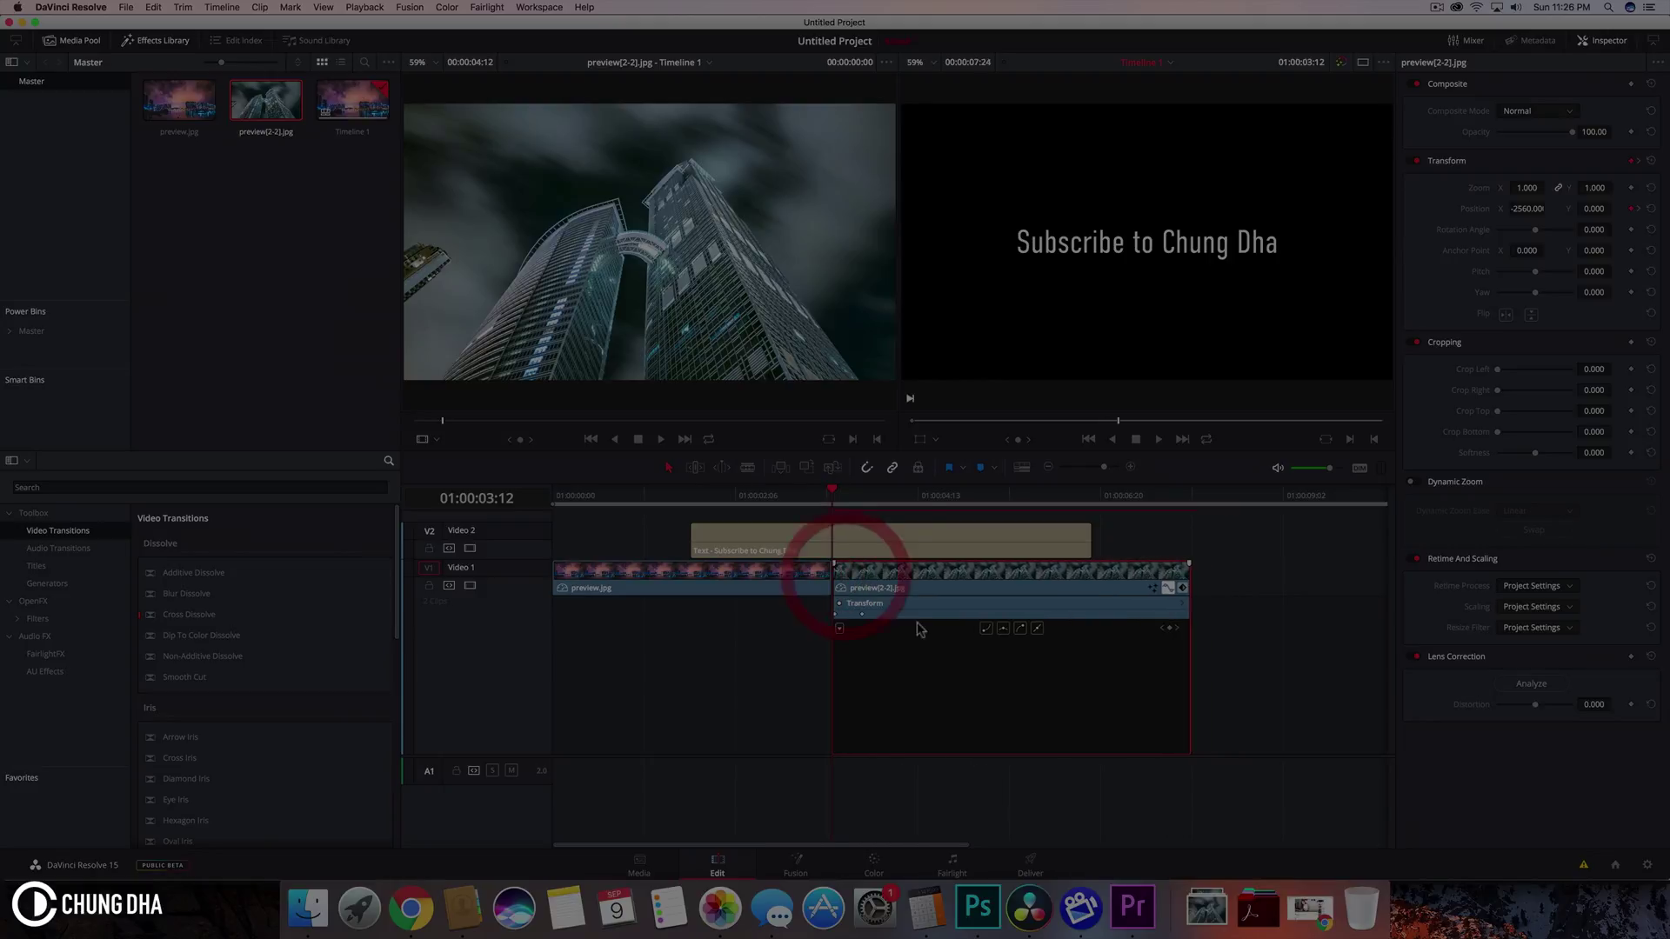
Show the Position X/Y curves and change the Position Y keyframe's interpolation.
click(840, 628)
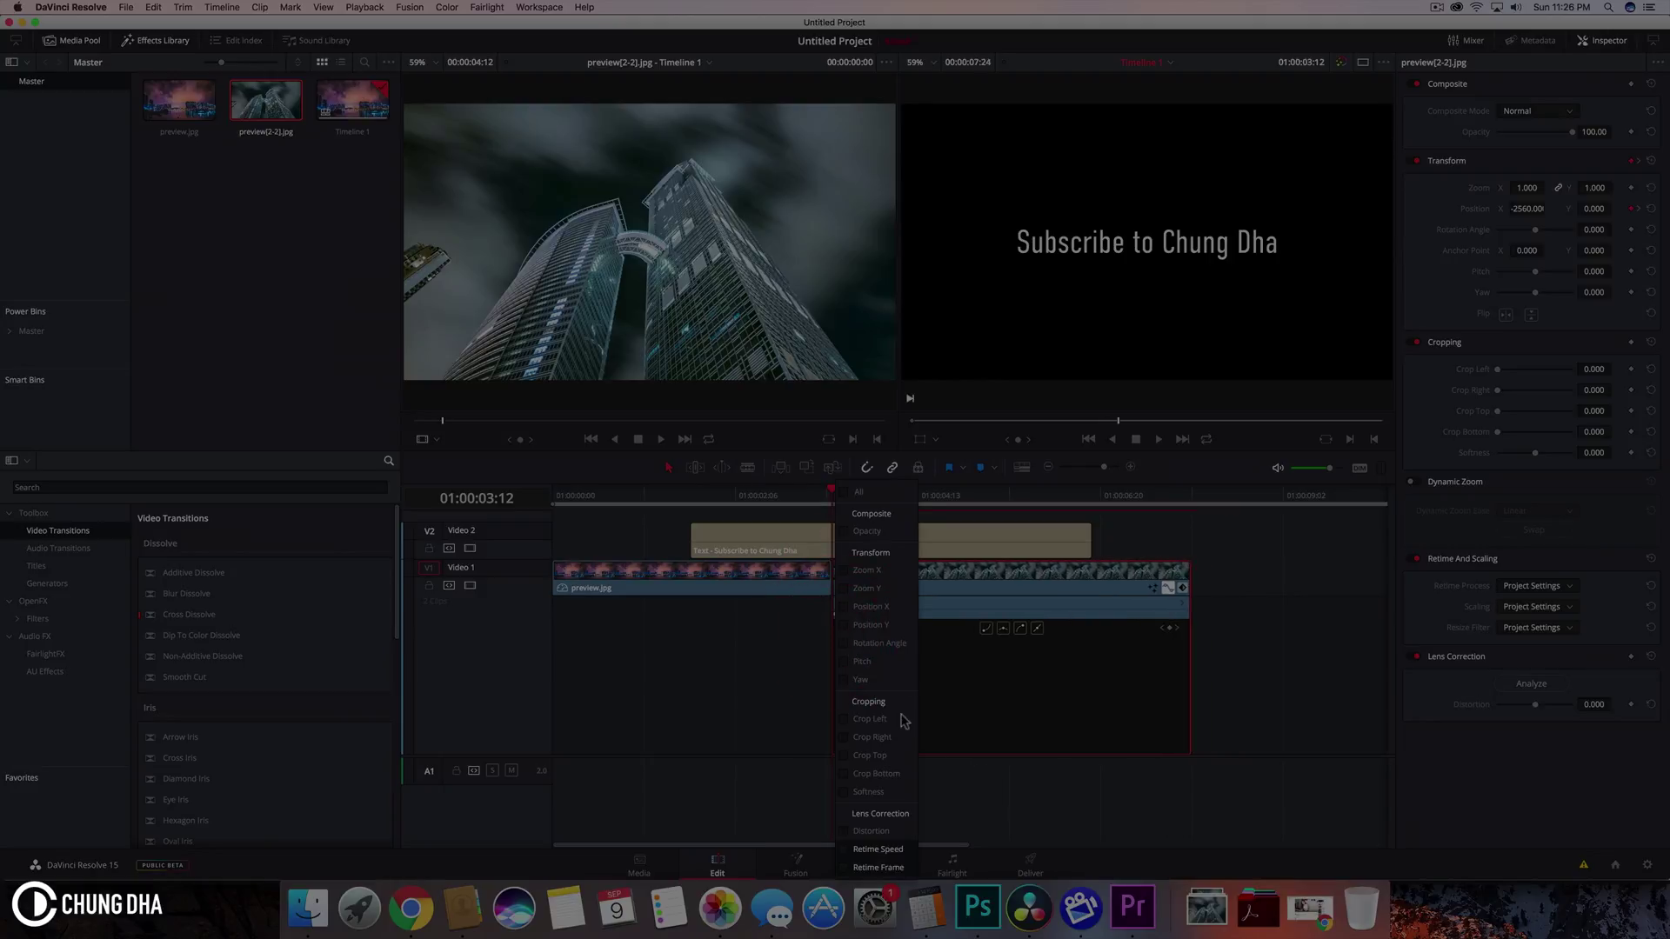
click(868, 606)
click(985, 681)
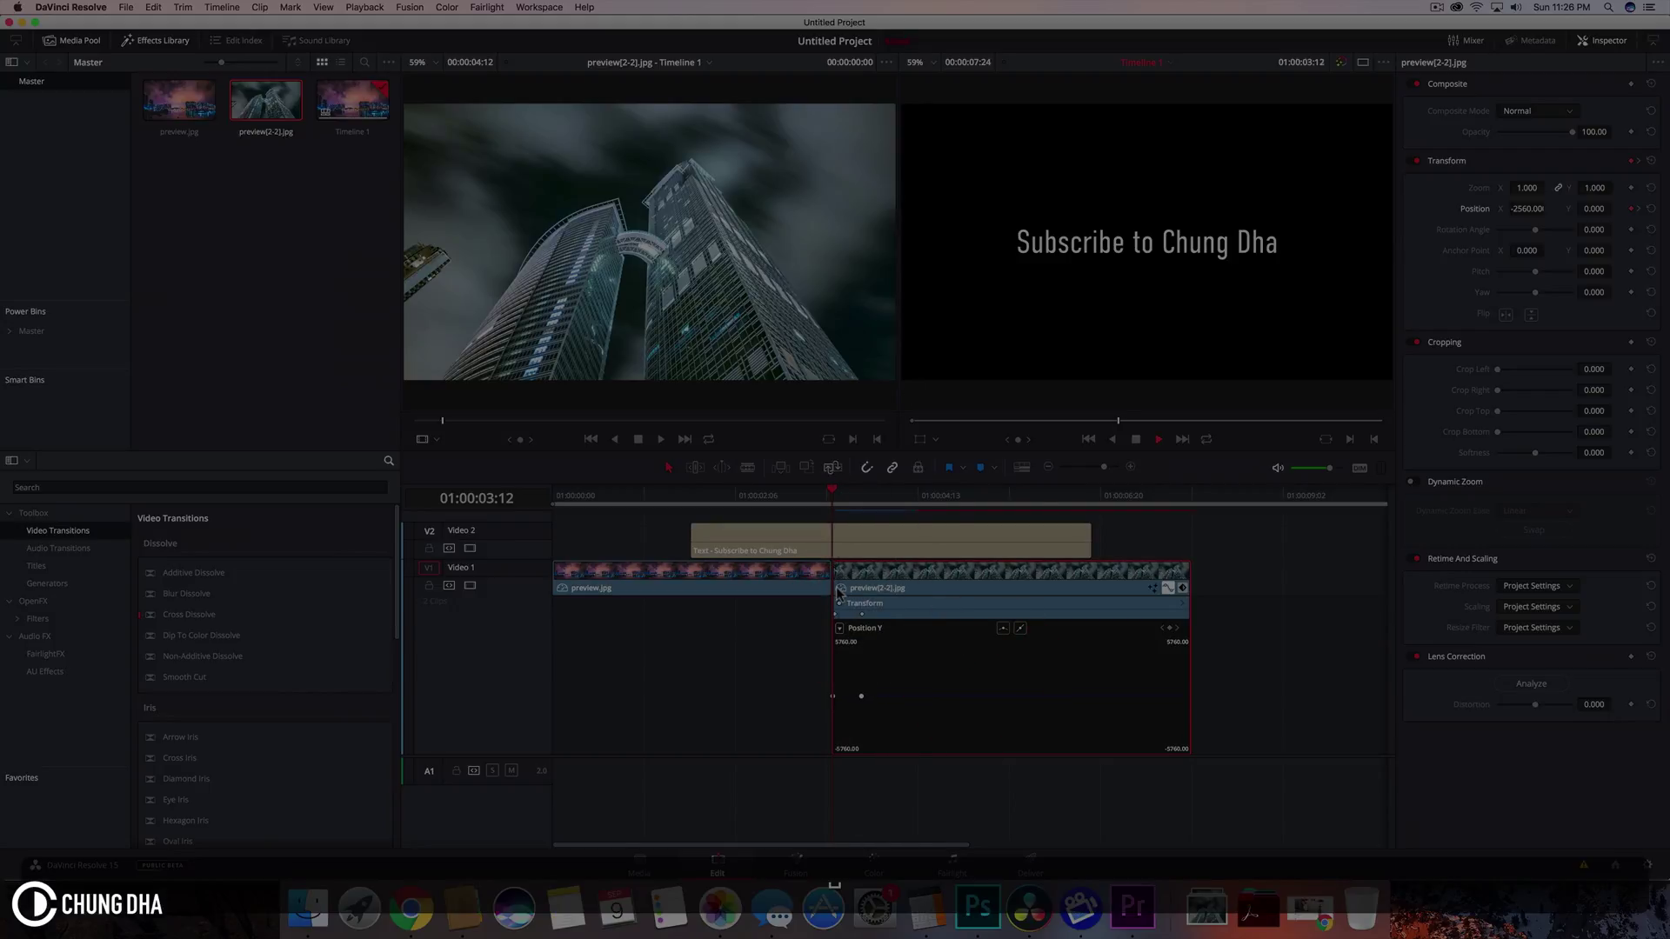
drag(879, 498, 902, 497)
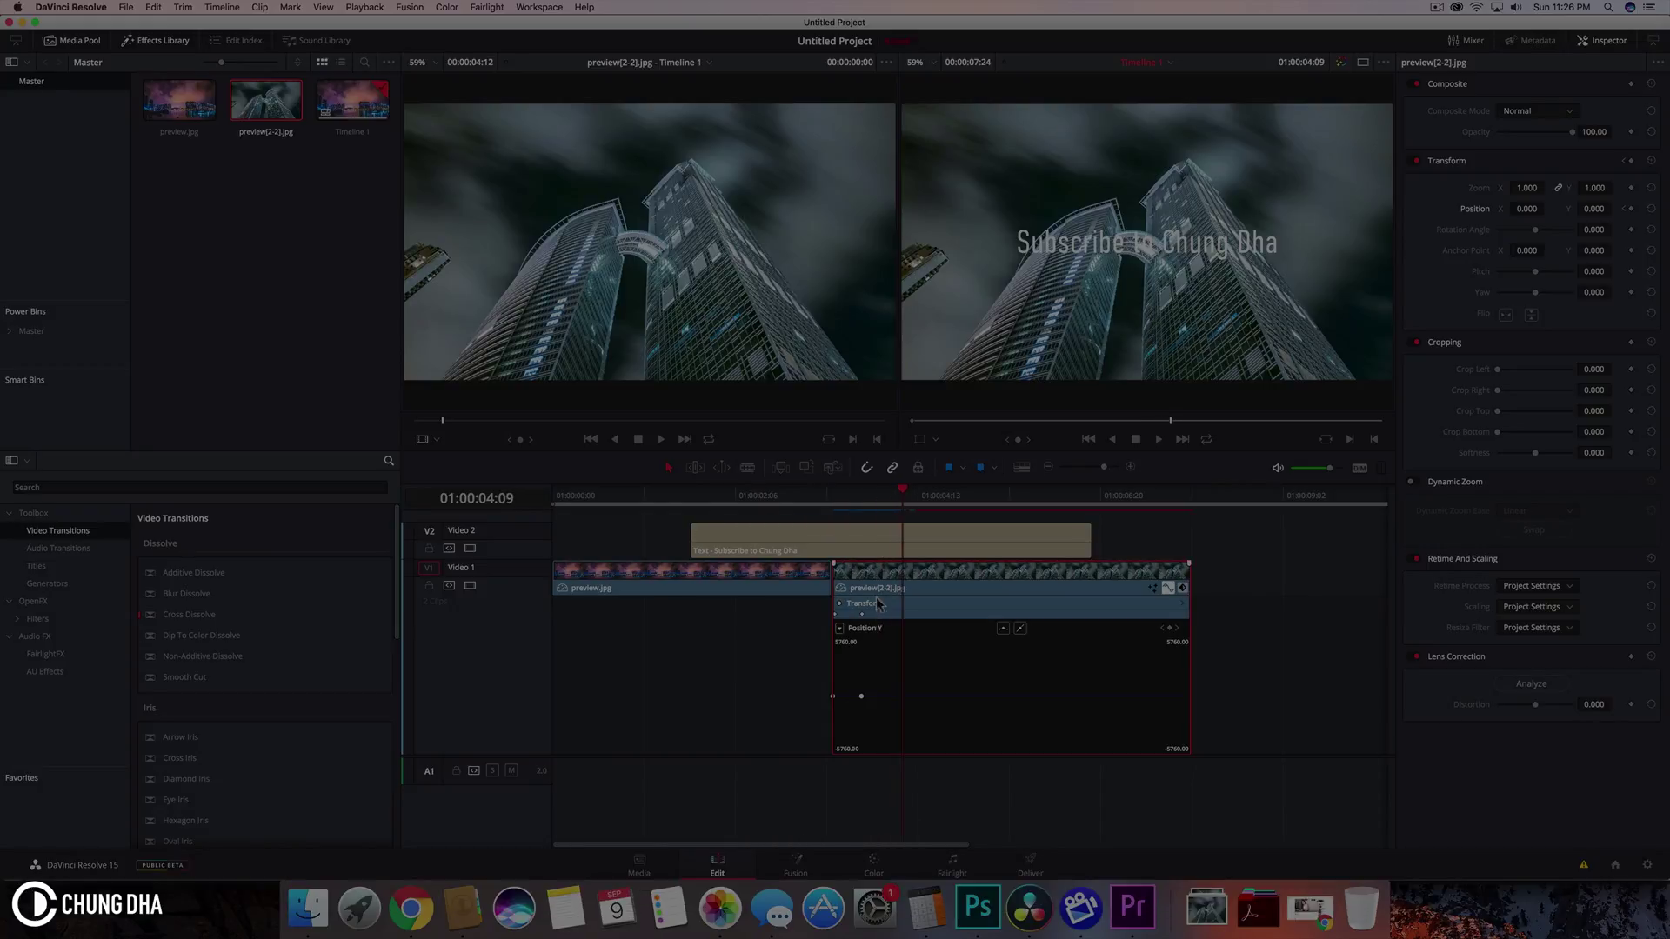
click(860, 699)
mouse_move(833, 705)
click(1003, 628)
click(862, 694)
Deselect the clip and play back from 01:00:03:05 to review the vertical move.
click(816, 514)
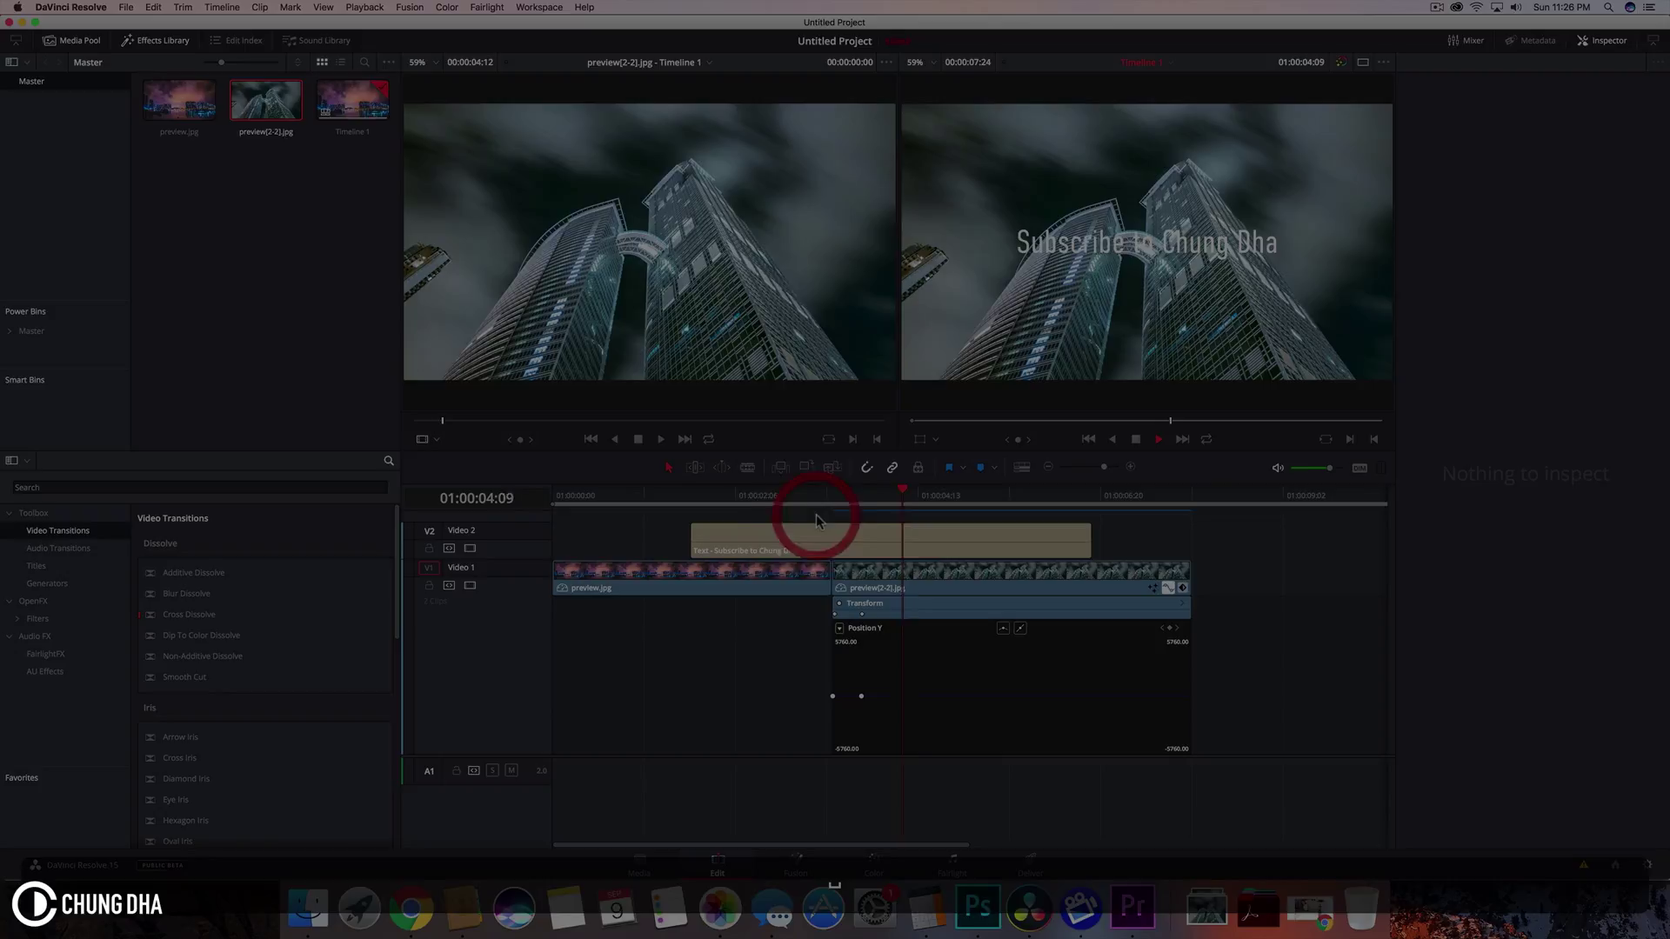
mouse_move(815, 509)
mouse_down()
mouse_move(890, 510)
mouse_move(810, 511)
mouse_up()
key(space)
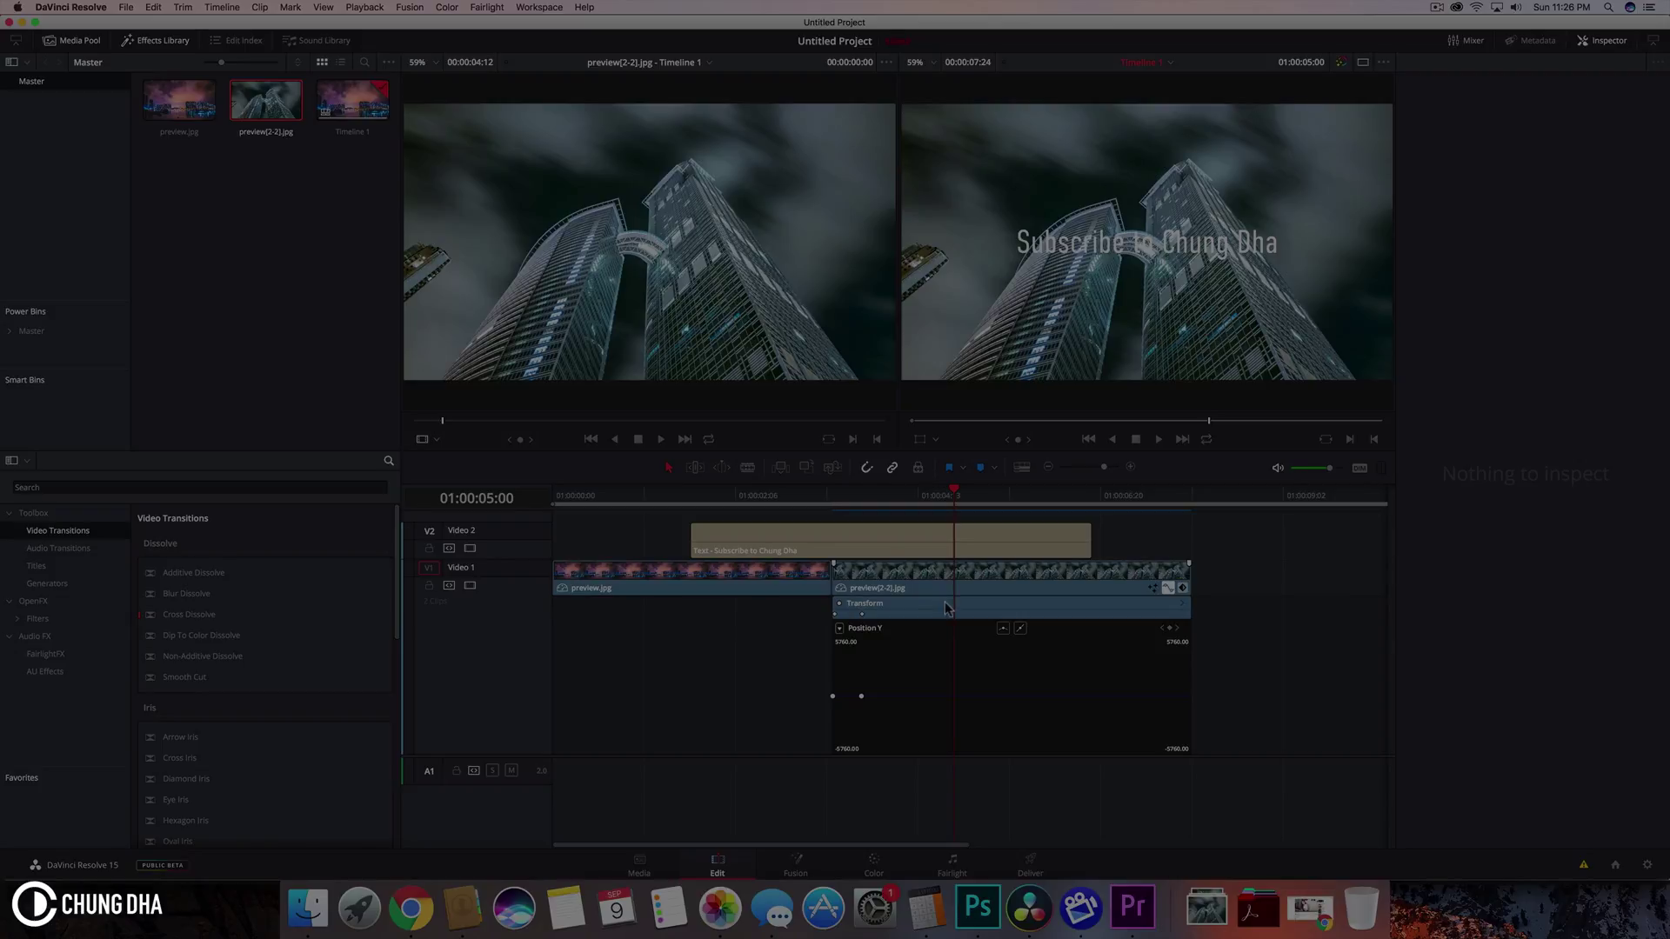
Visit the Fusion page and return to Edit, where OpenFX Filters list ResolveFX Blur effects.
click(790, 870)
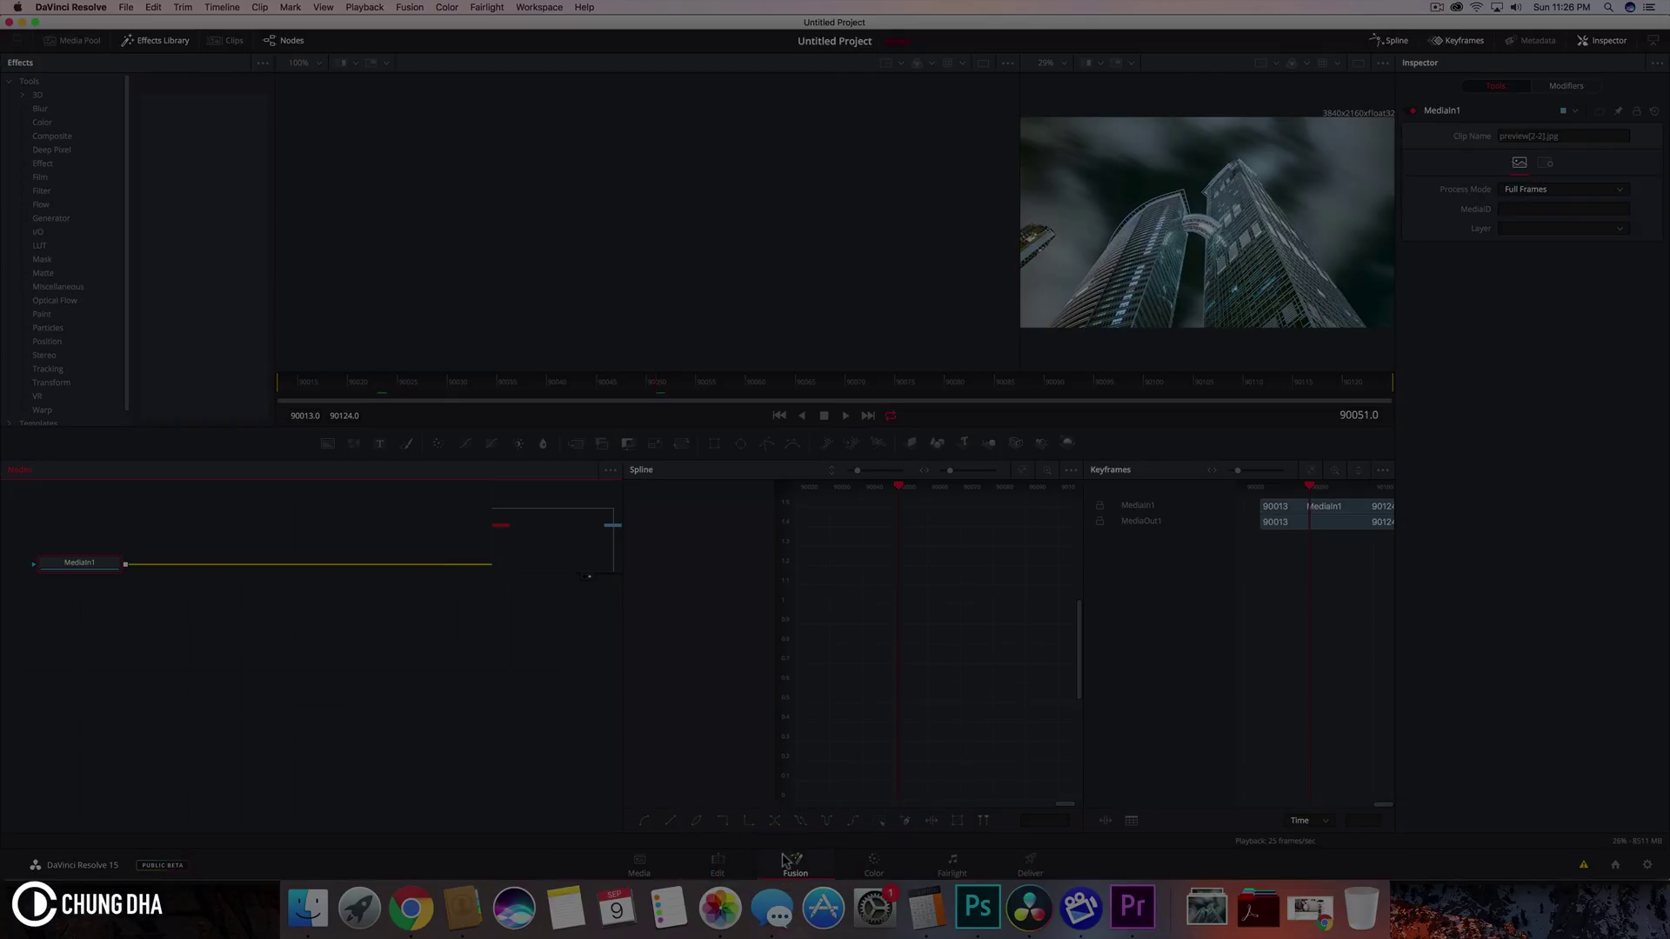
click(725, 863)
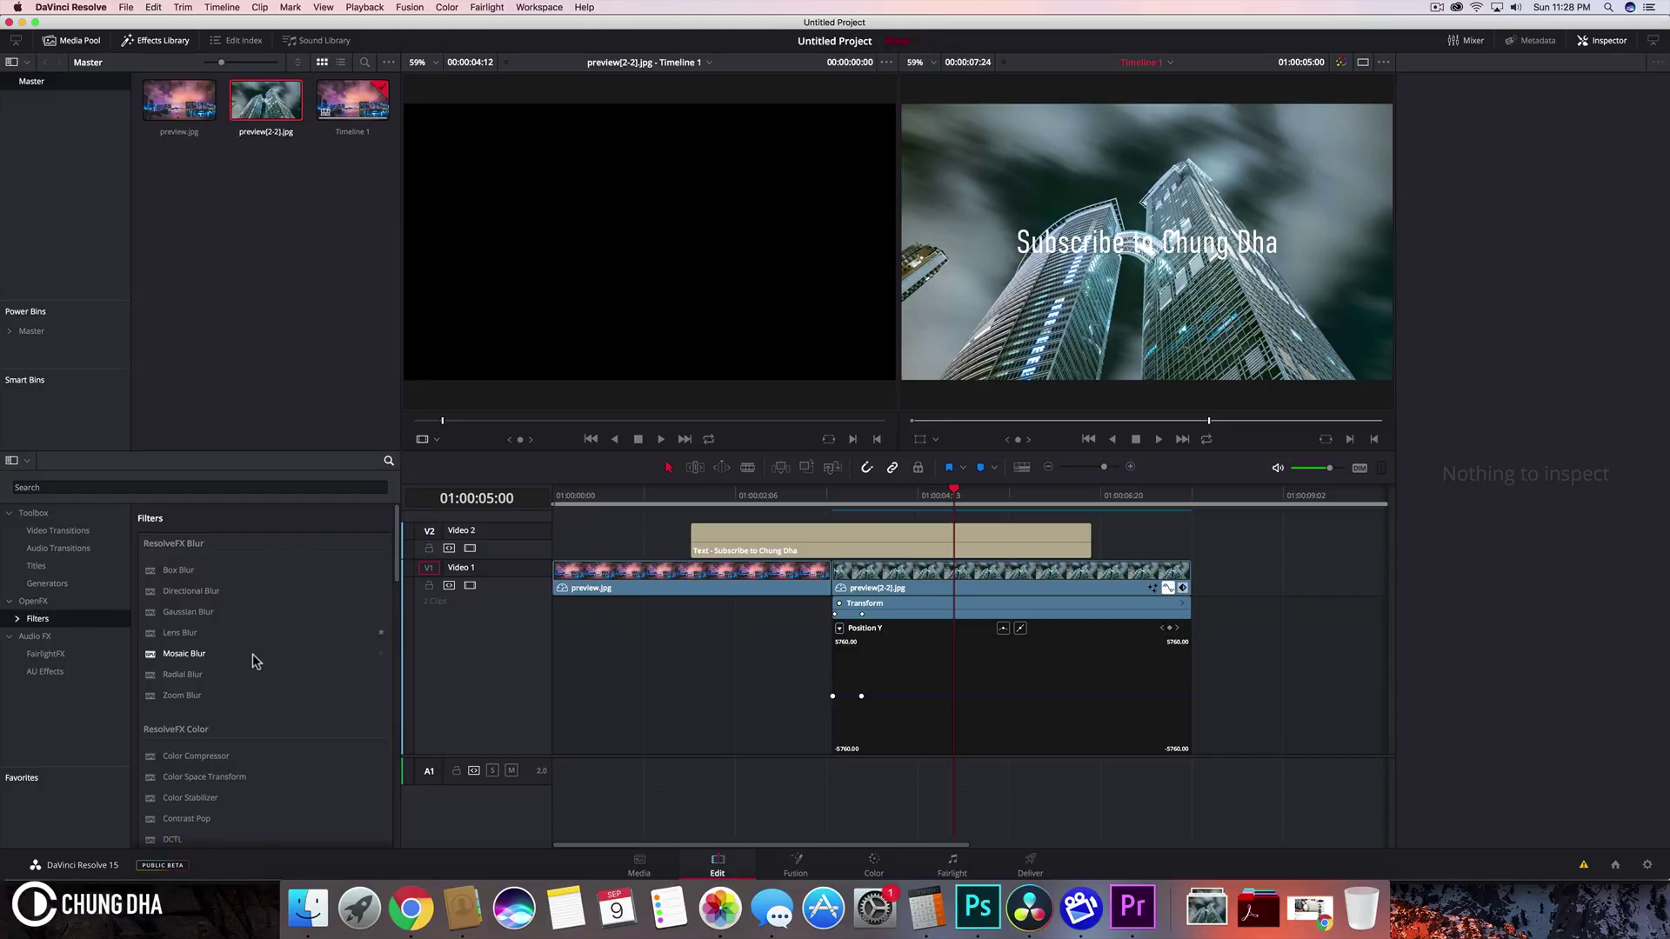
Browse down and up through the OpenFX Filters list, then move to the Fusion page's MediaIn1 node.
scroll(254, 659, down, 1)
scroll(253, 659, down, 10)
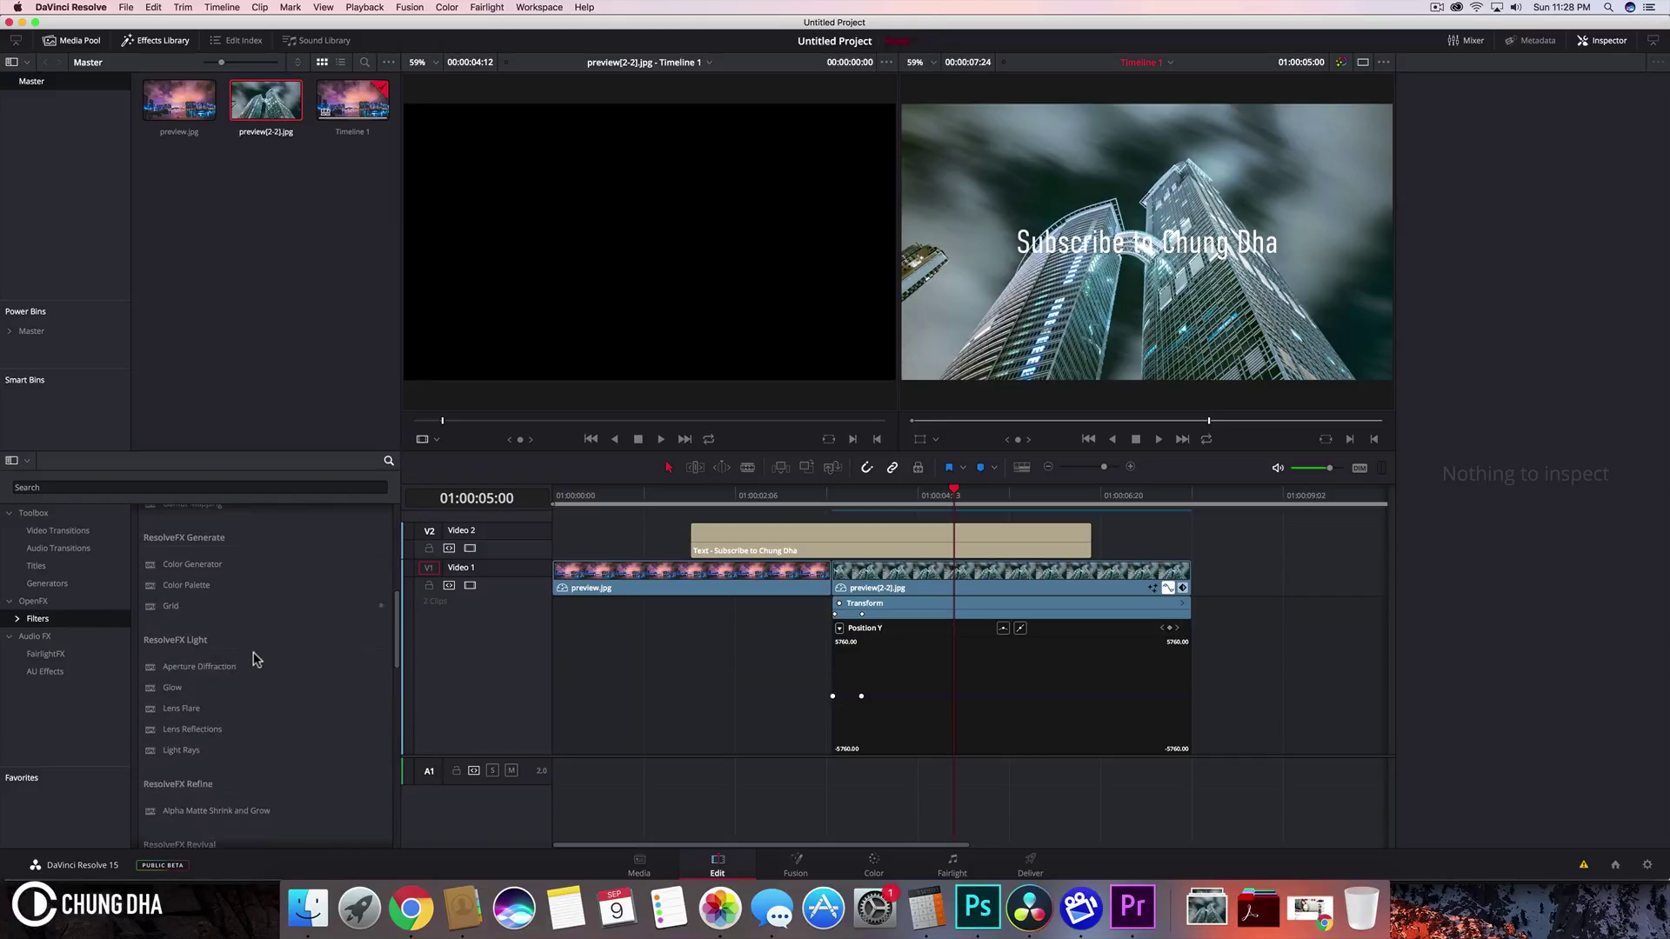
scroll(255, 658, down, 1)
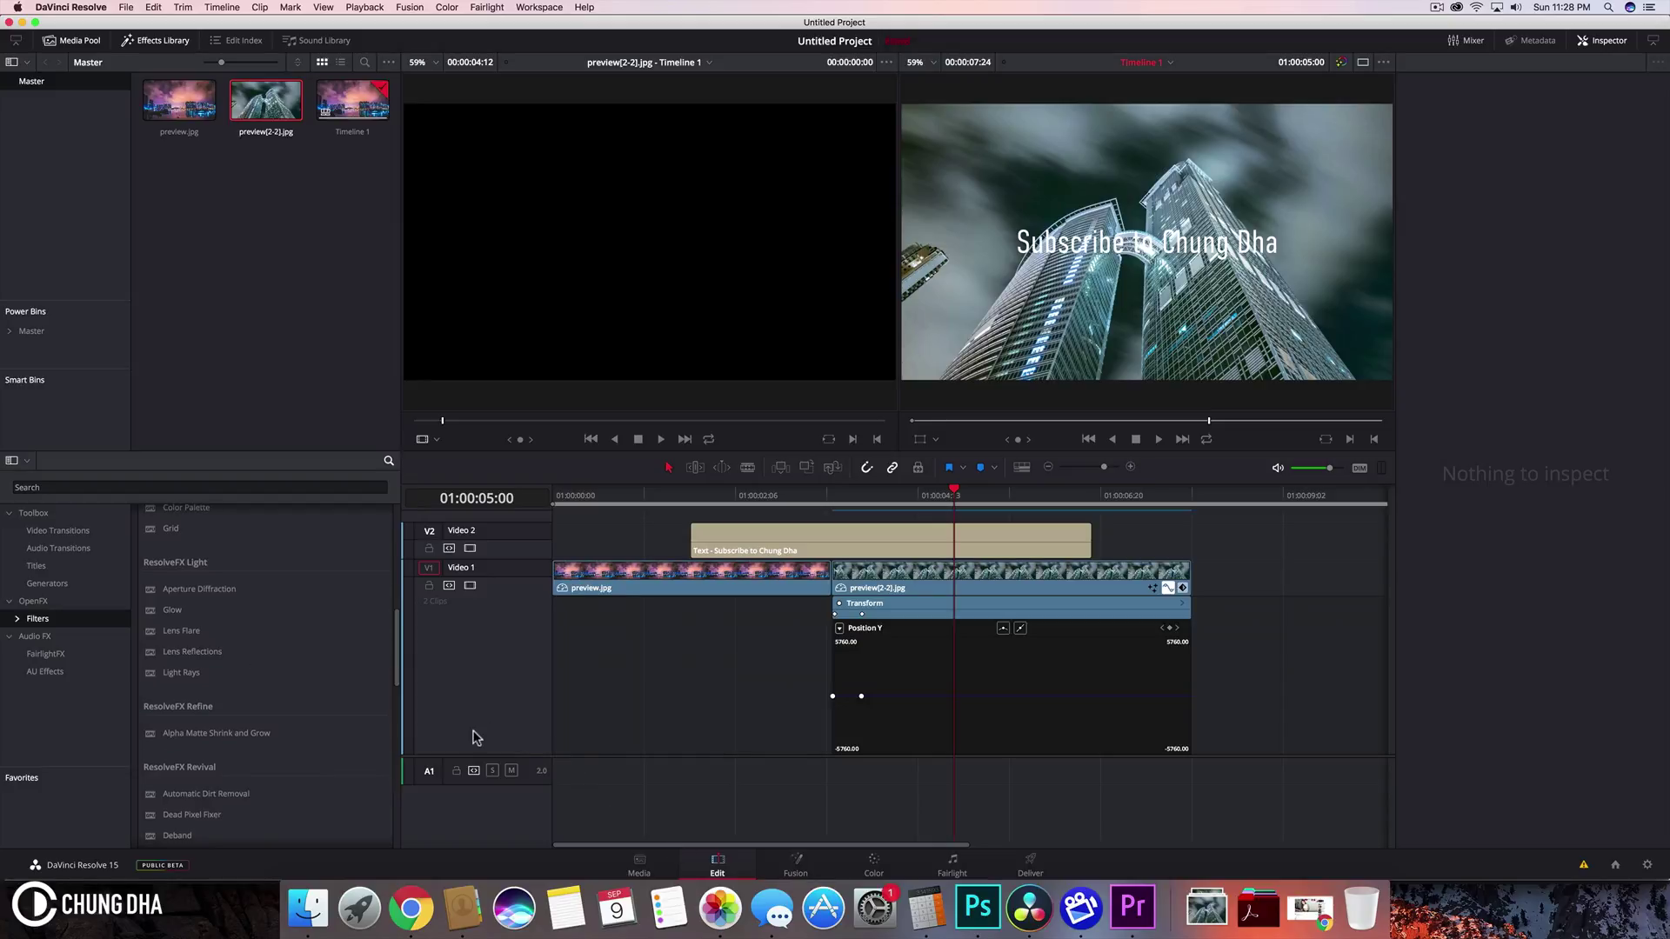
scroll(373, 682, down, 4)
scroll(370, 680, down, 10)
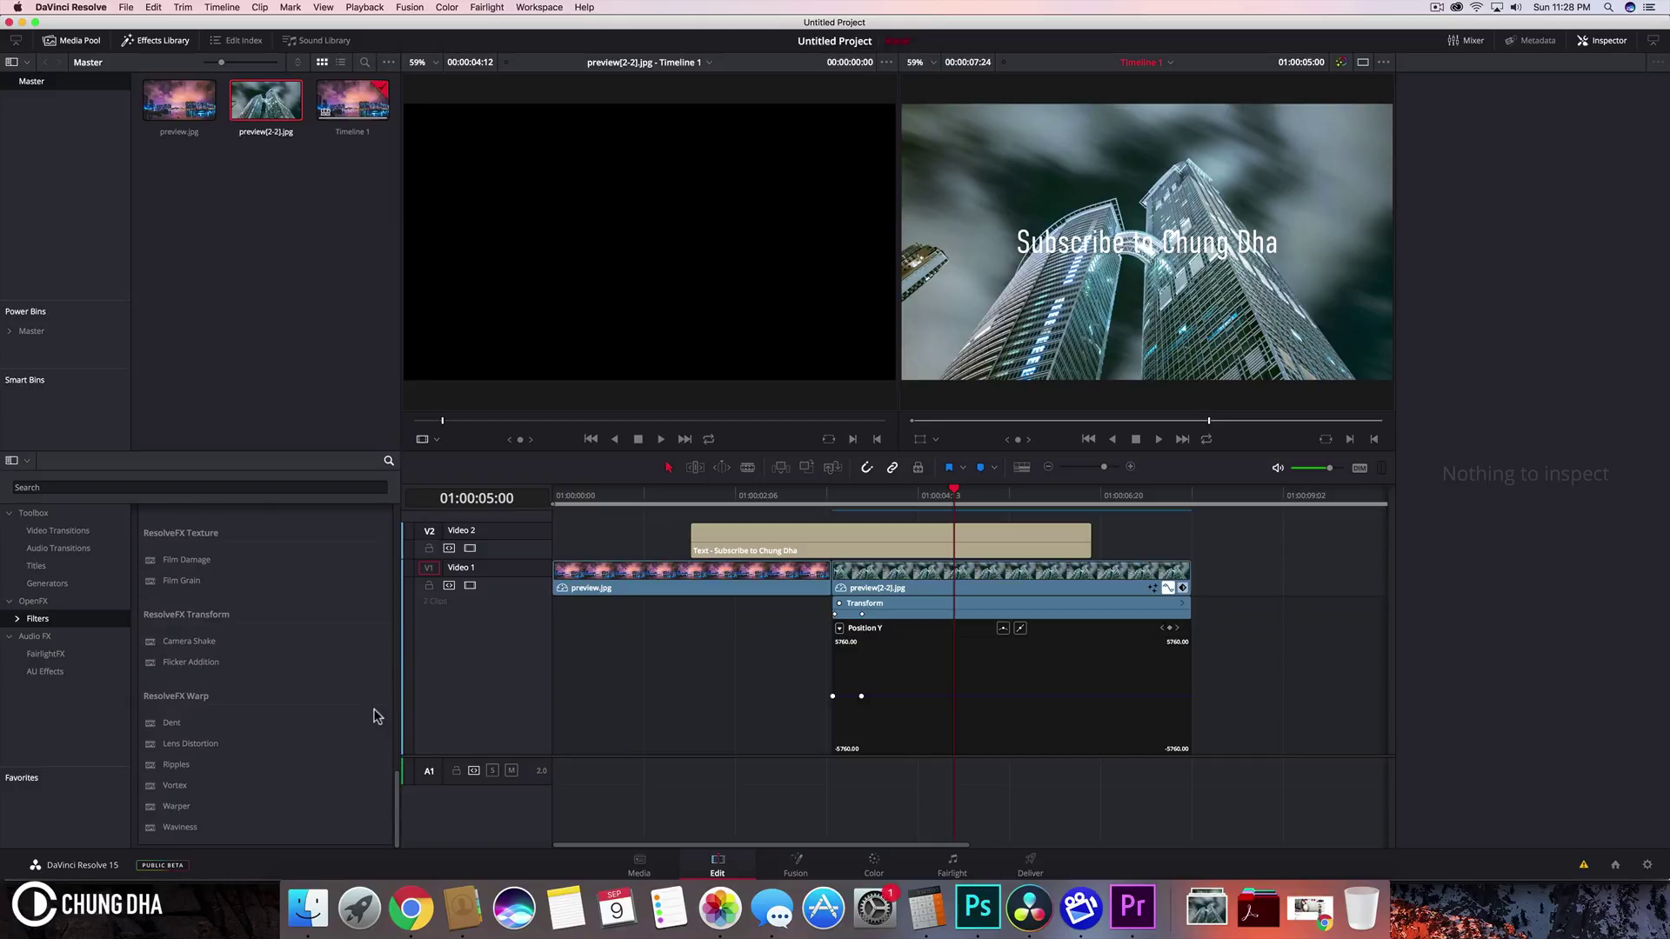
scroll(376, 716, up, 15)
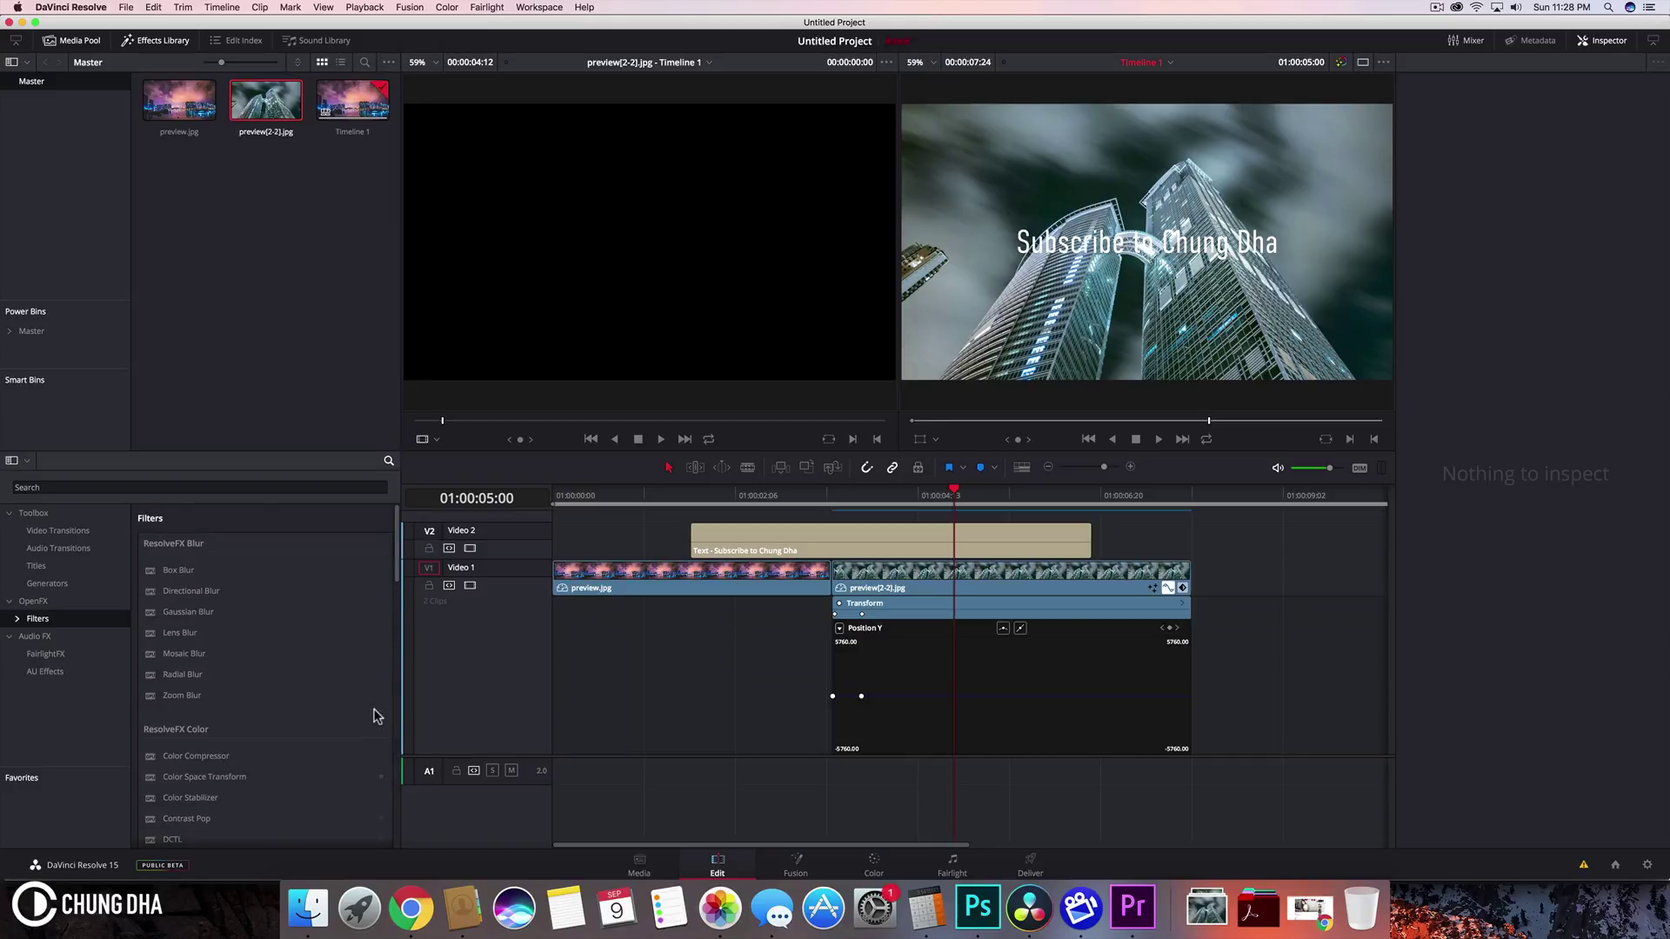
scroll(375, 716, down, 15)
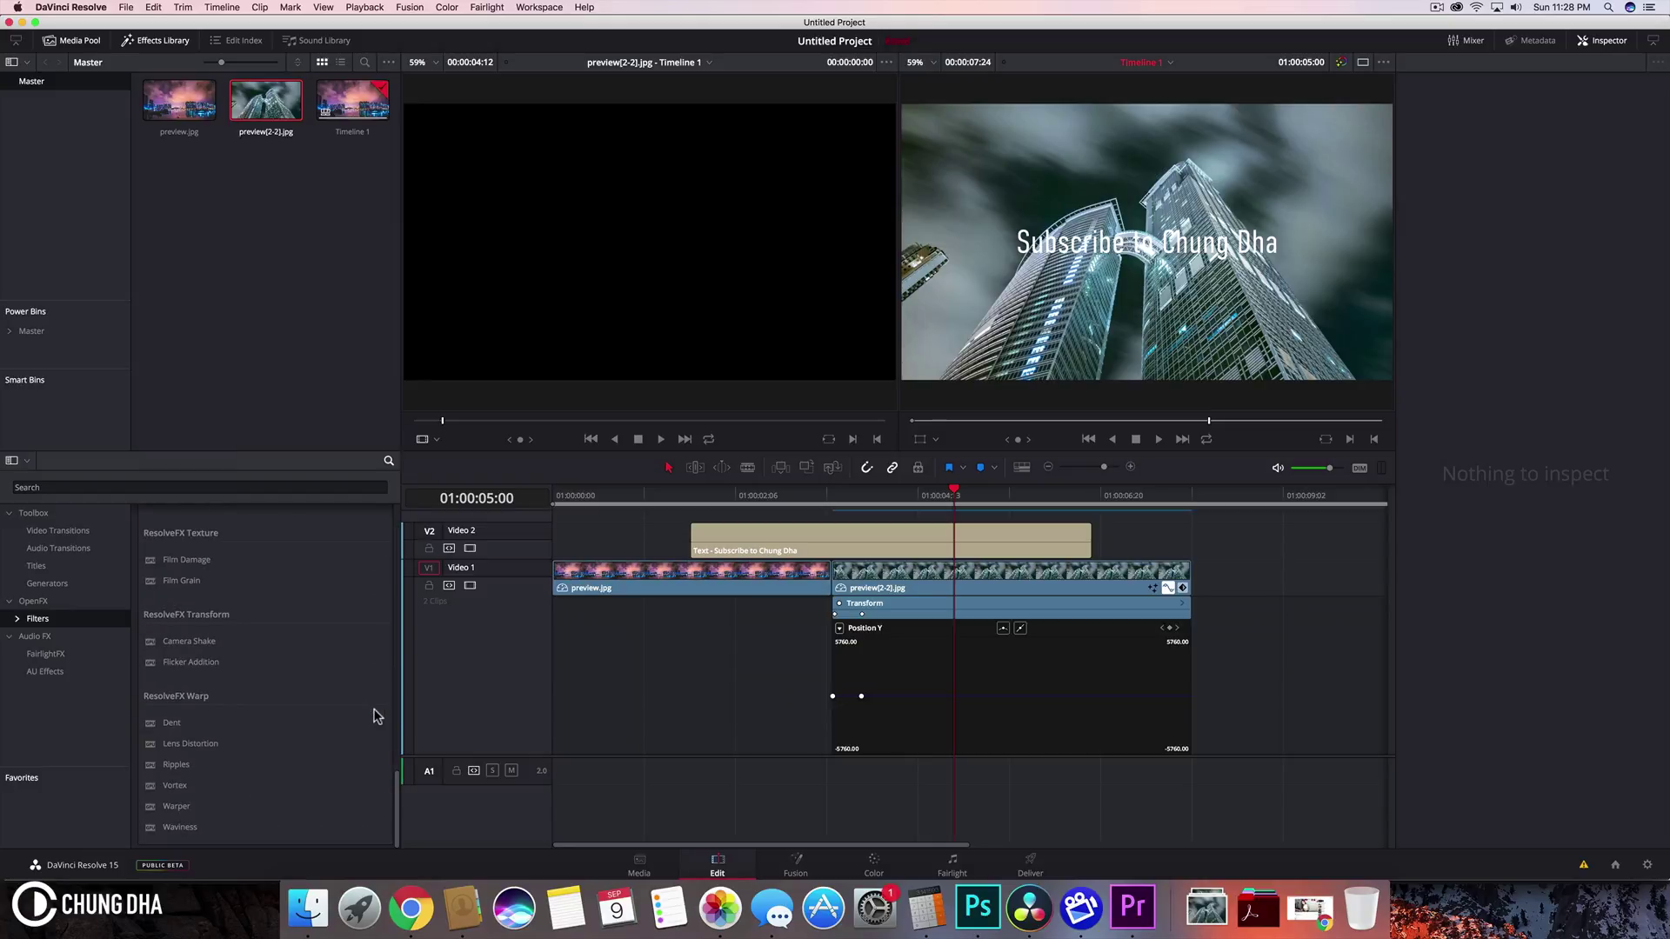
scroll(375, 716, up, 5)
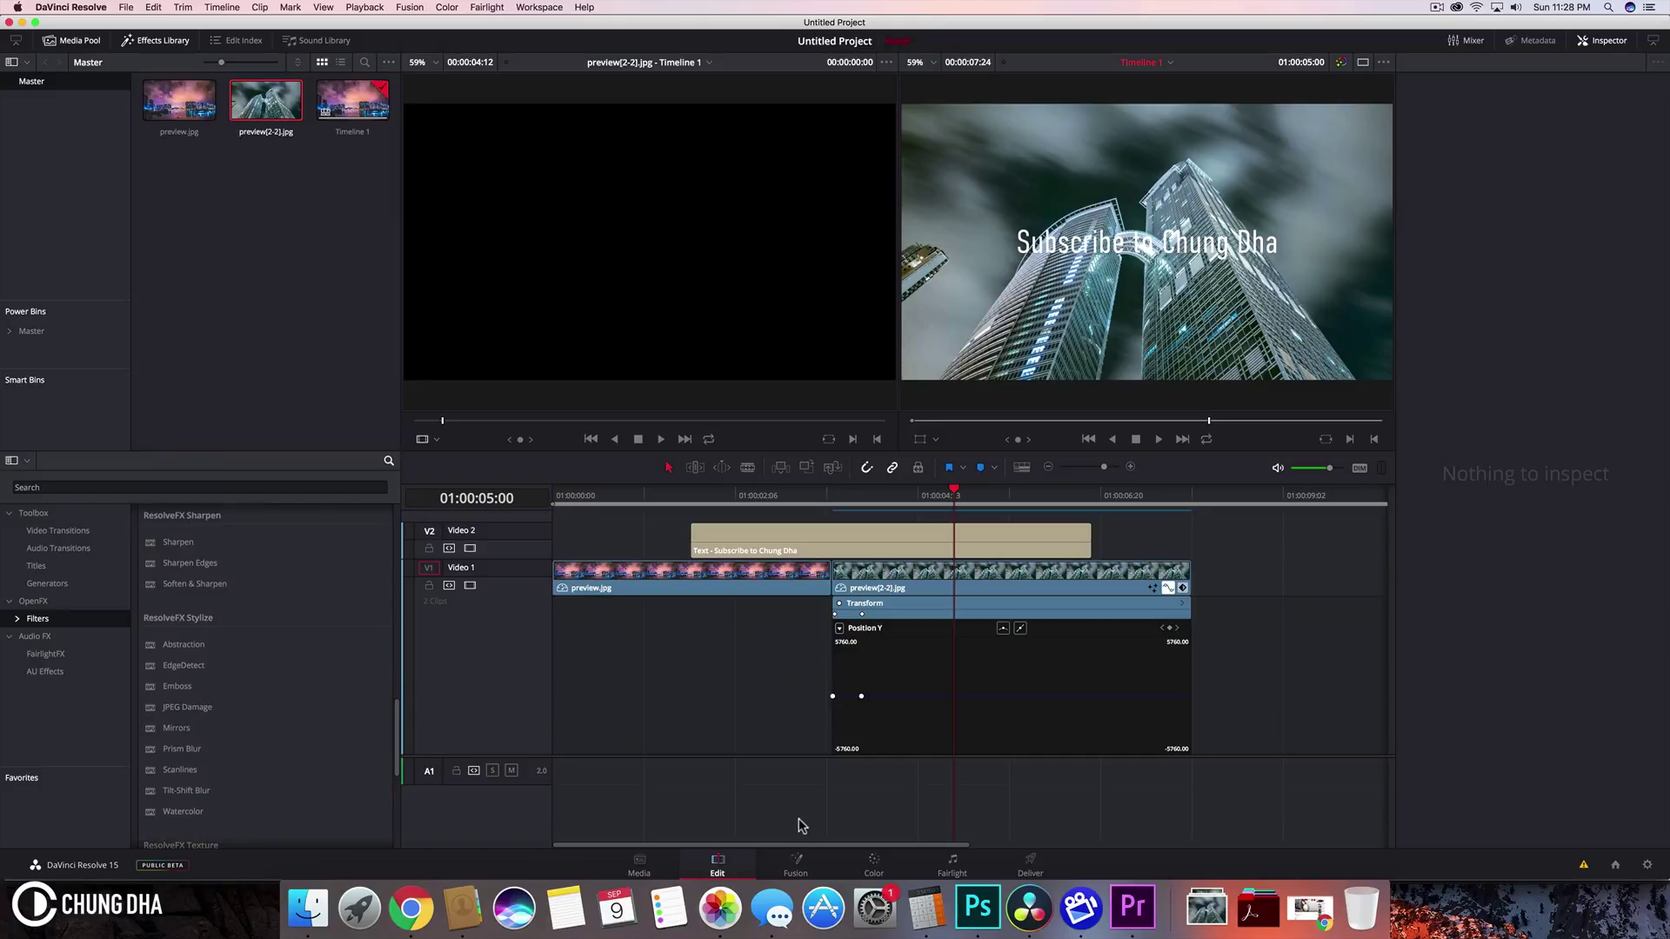
click(796, 868)
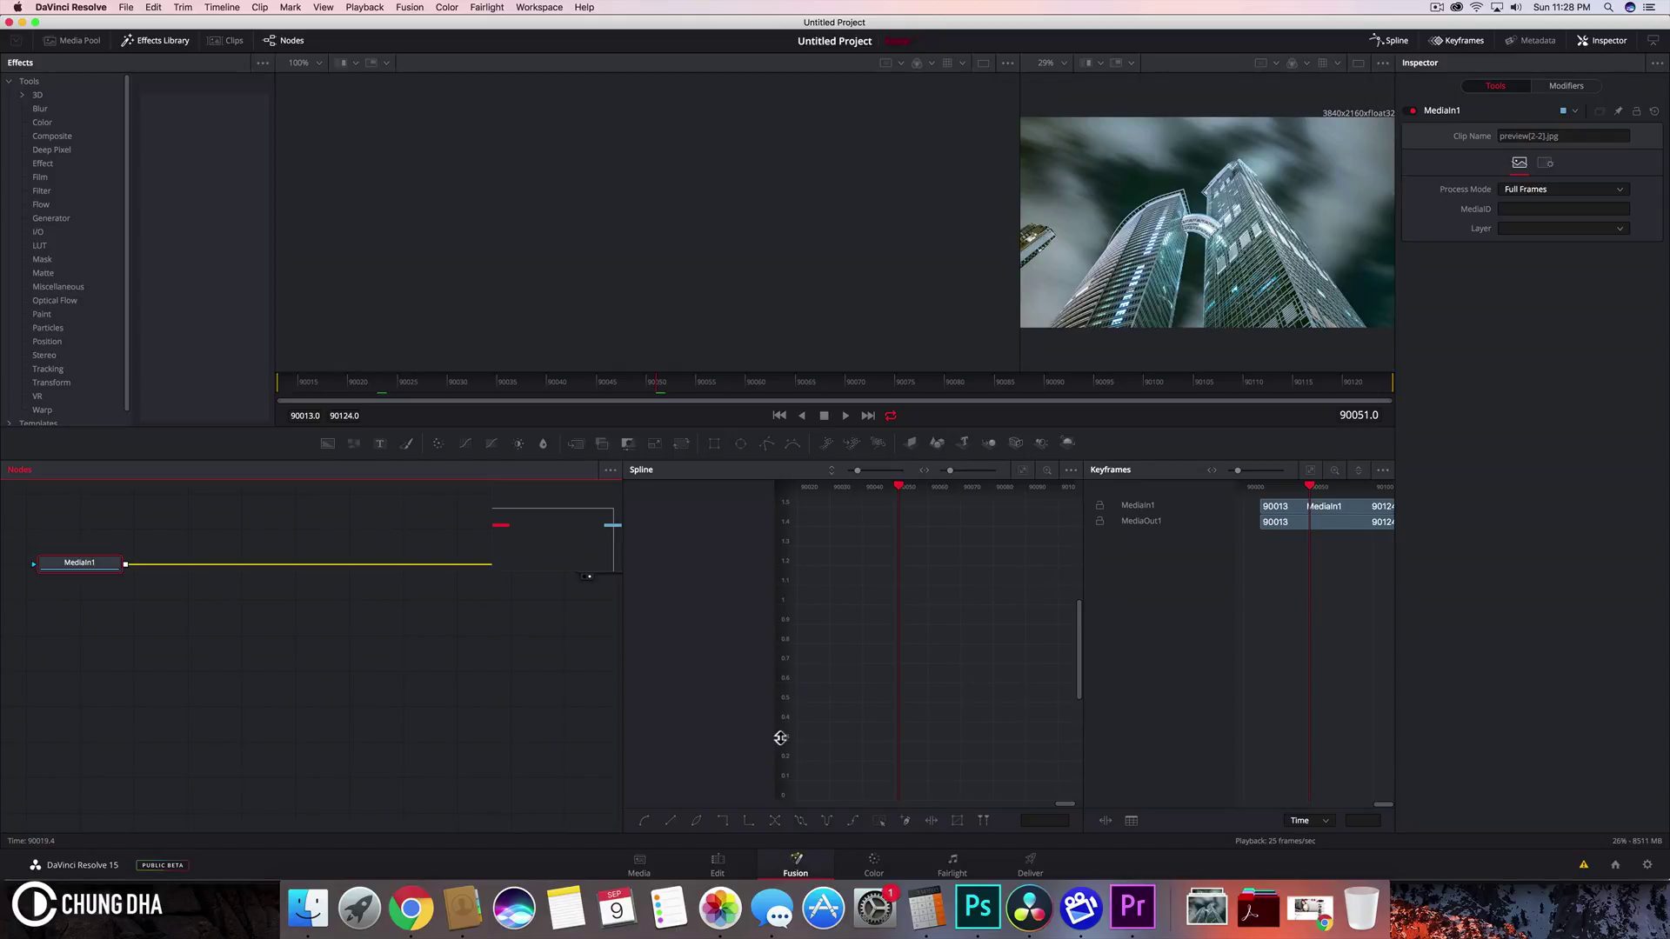
Return to the Edit page, with the ResolveFX Sharpen and Stylize filters listed.
click(735, 852)
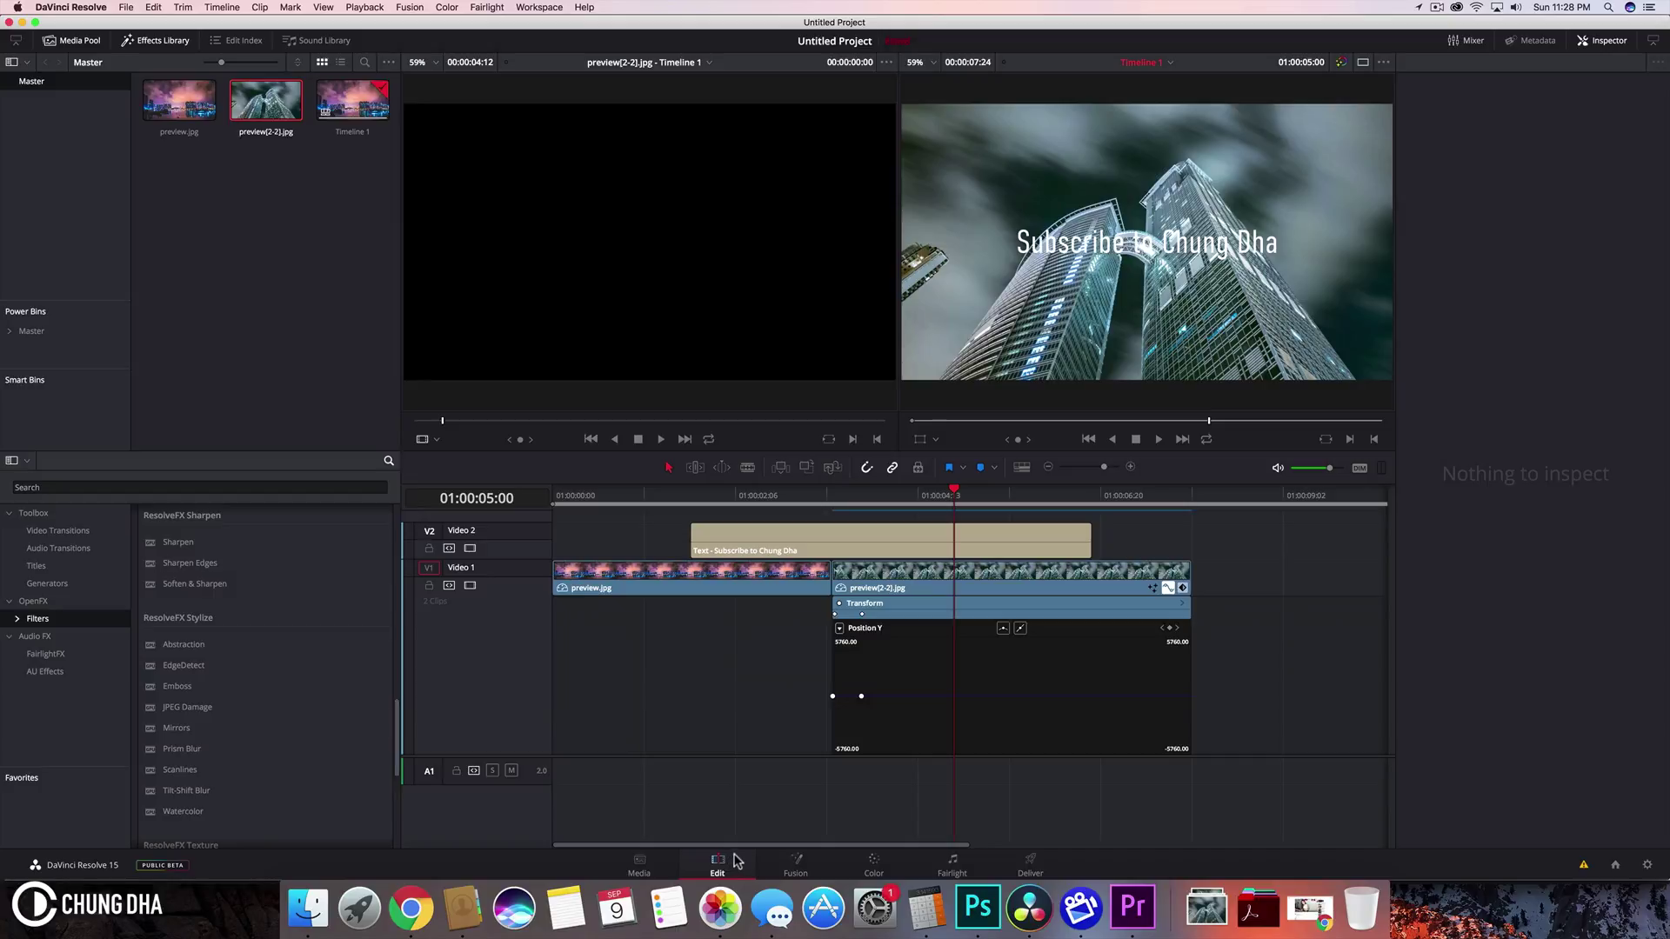
scroll(320, 665, down, 5)
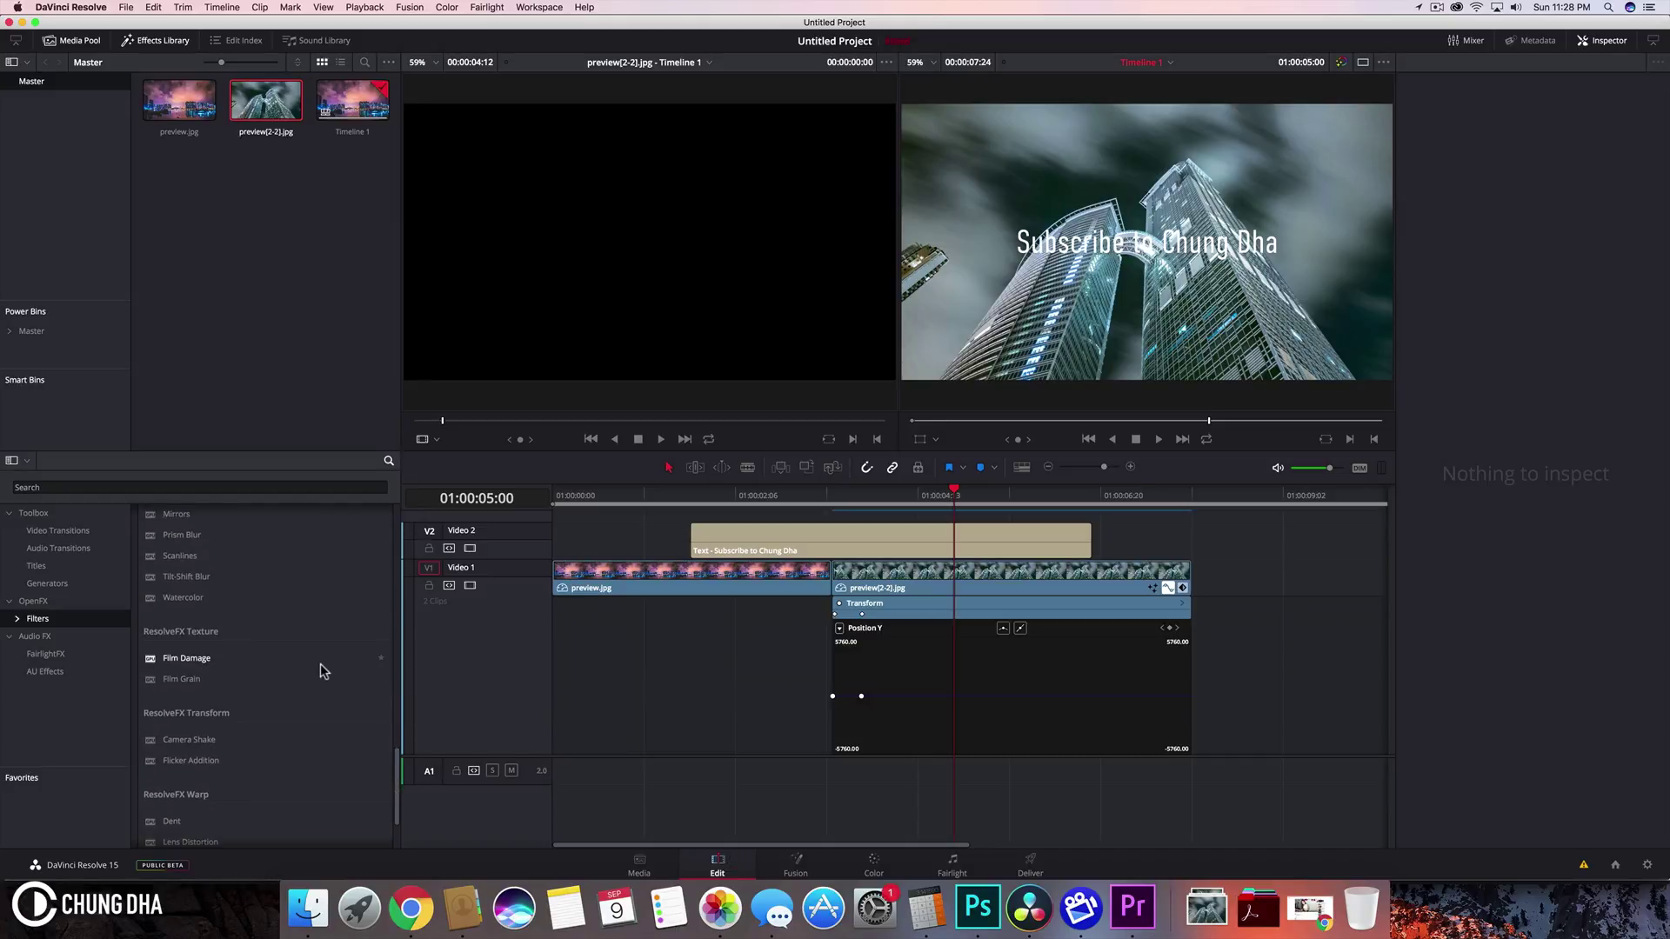
scroll(320, 665, down, 3)
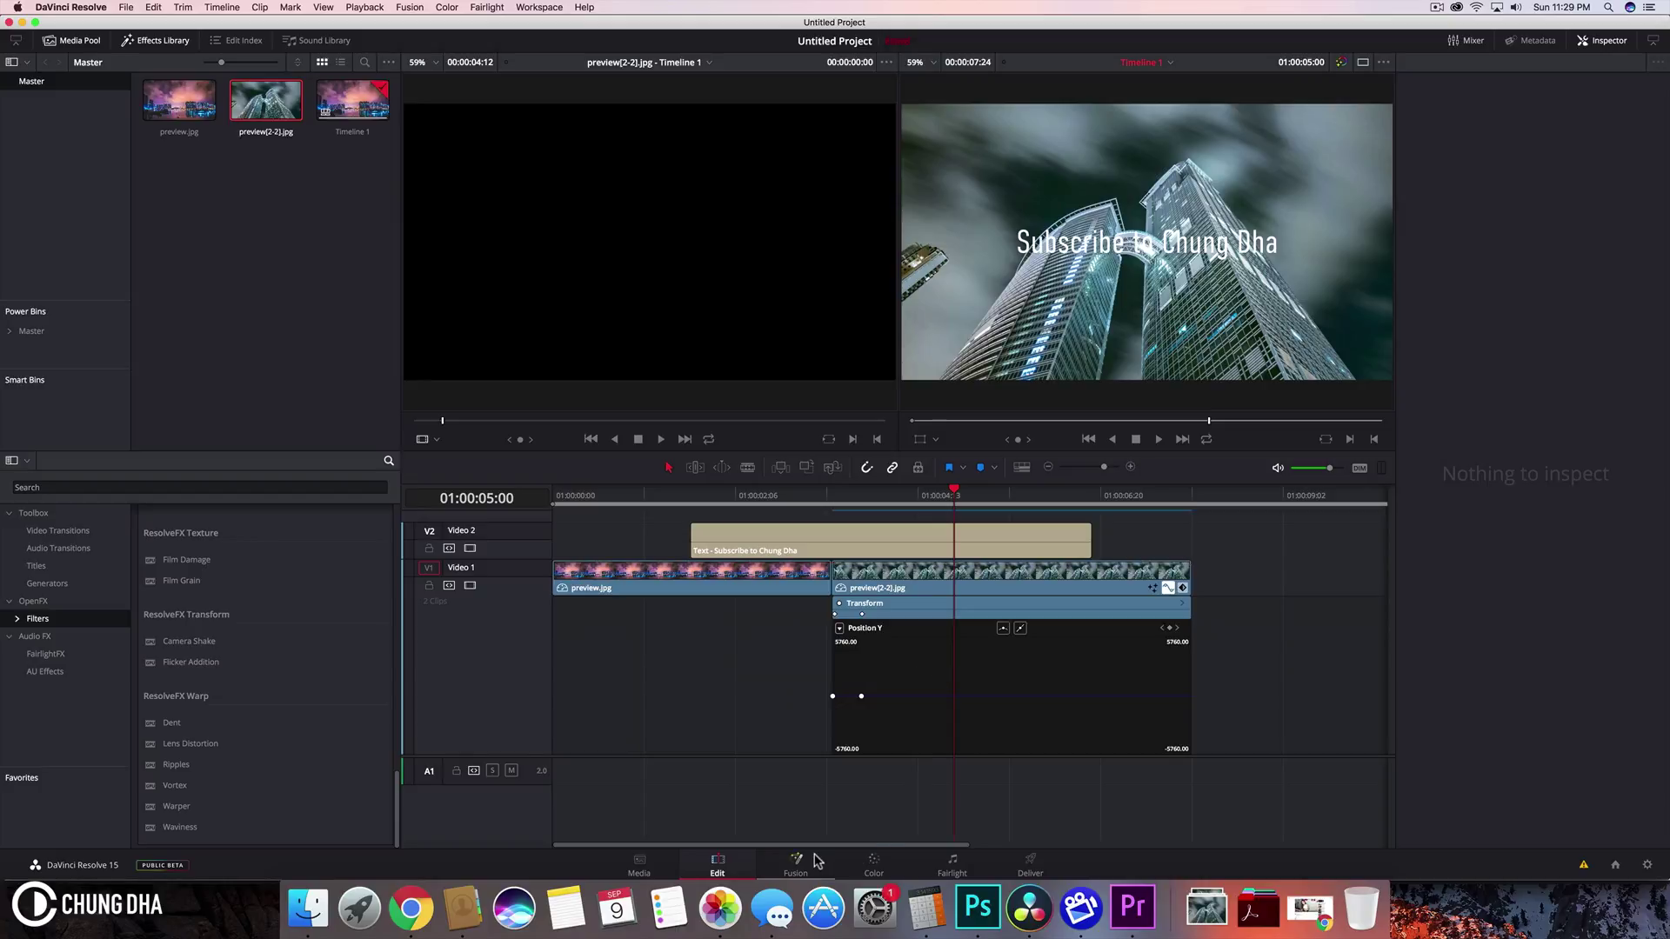
scroll(284, 684, up, 15)
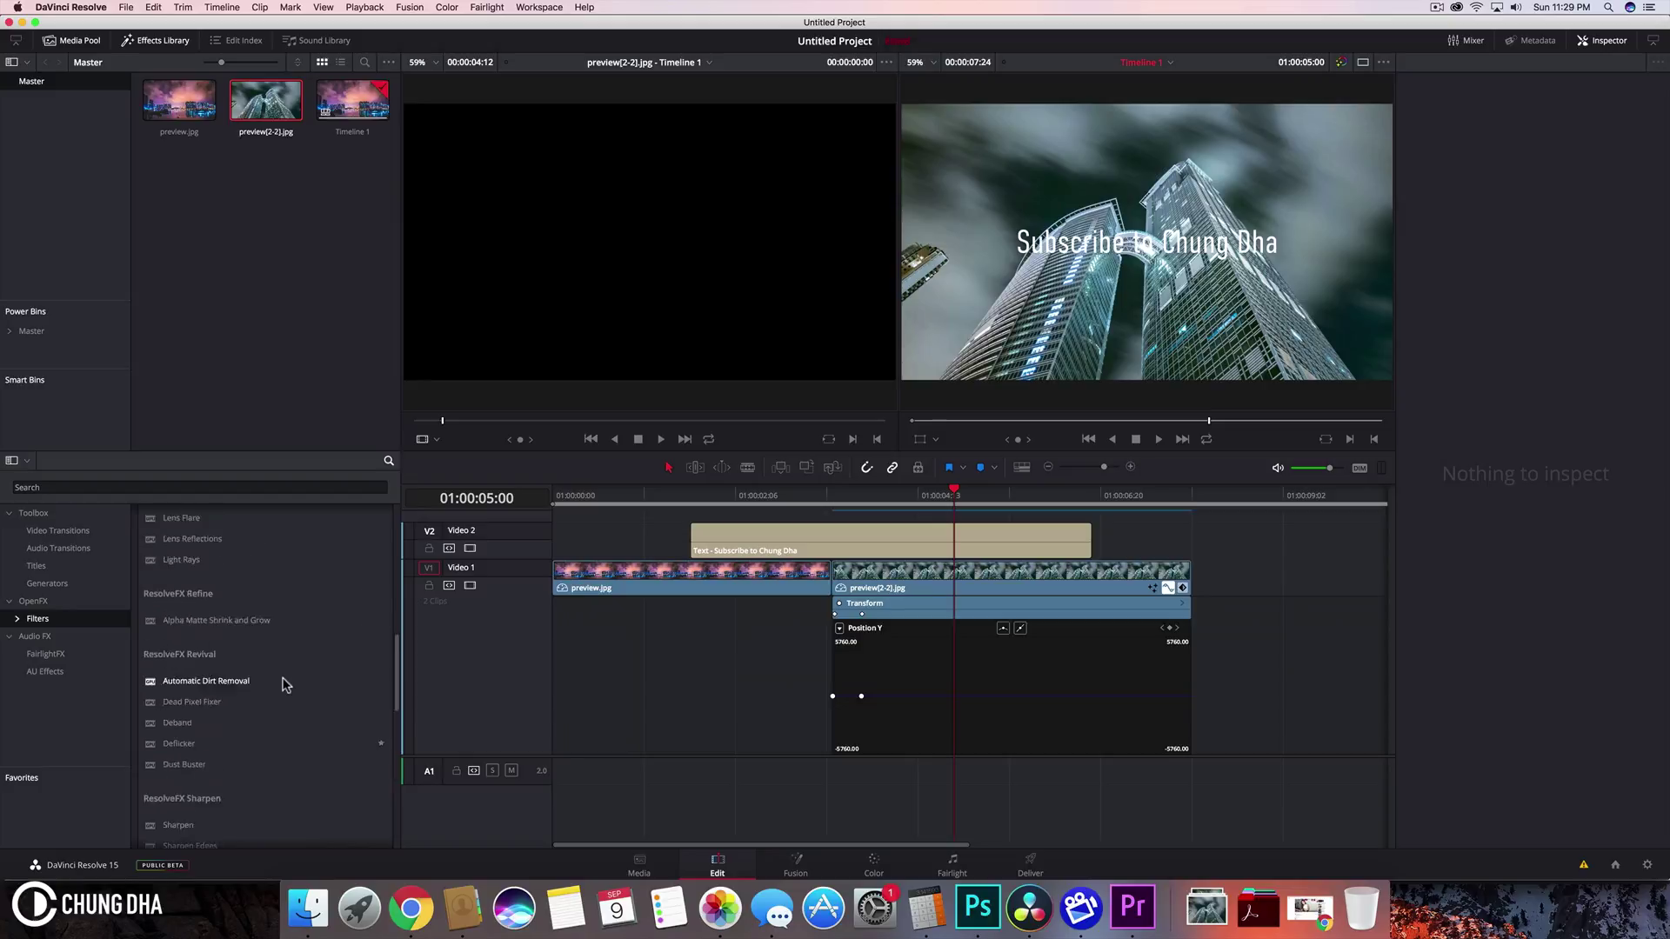